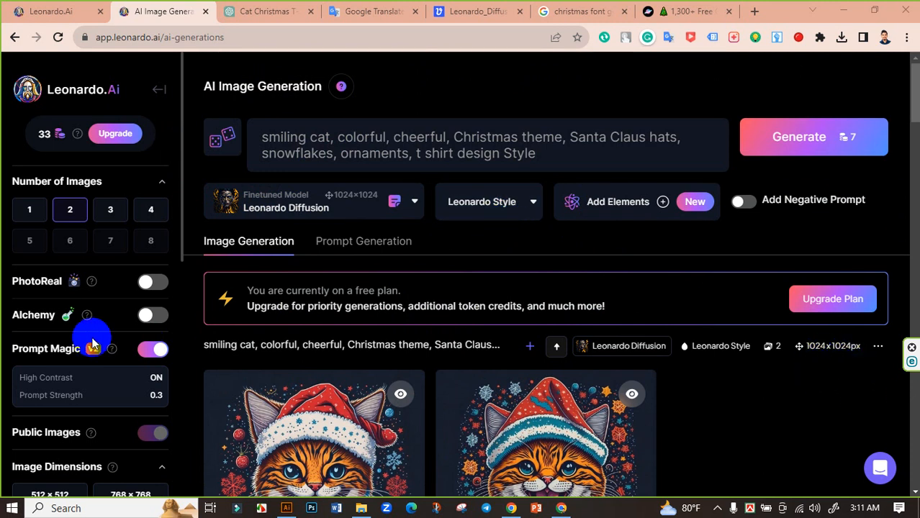
scroll(82, 349, "down", 4)
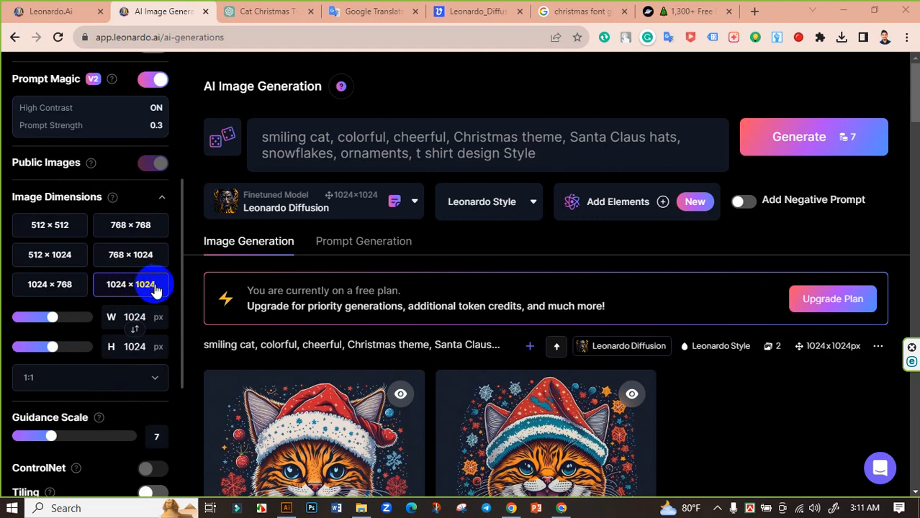
scroll(146, 287, "up", 3)
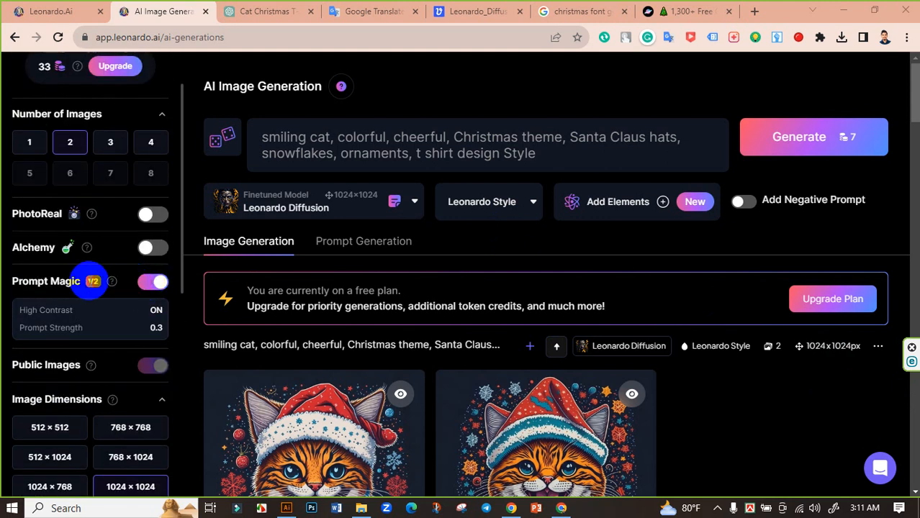
left_click(151, 282)
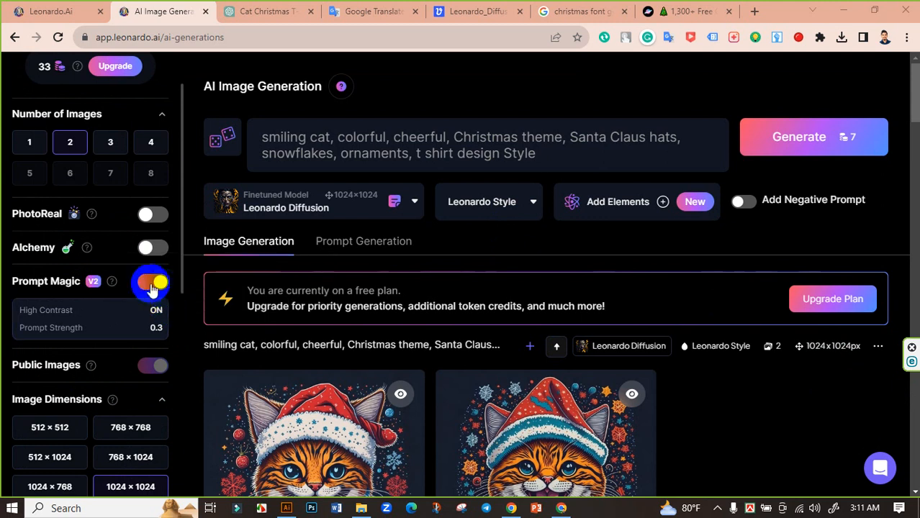
Step: Open the second generated smiling cat image and upscale it with the HD Smooth upscaler
scroll(674, 389, "down", 2)
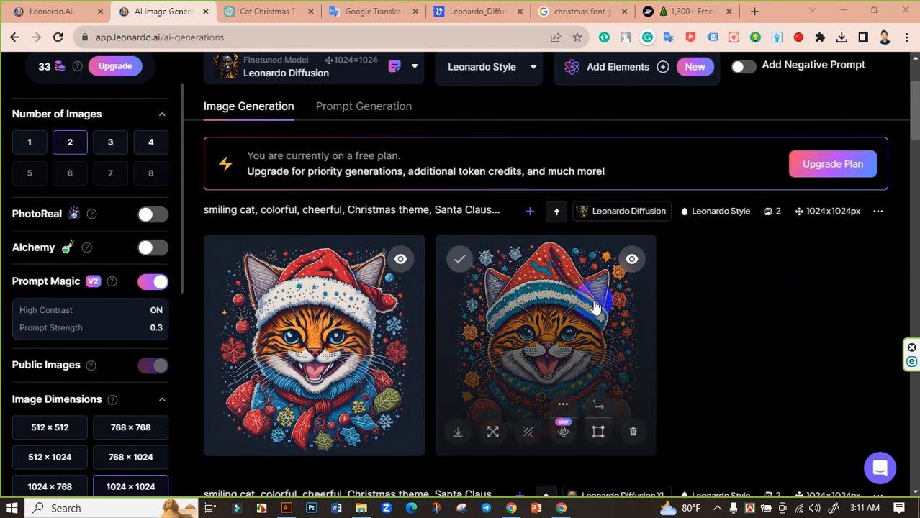
mouse_move(573, 345)
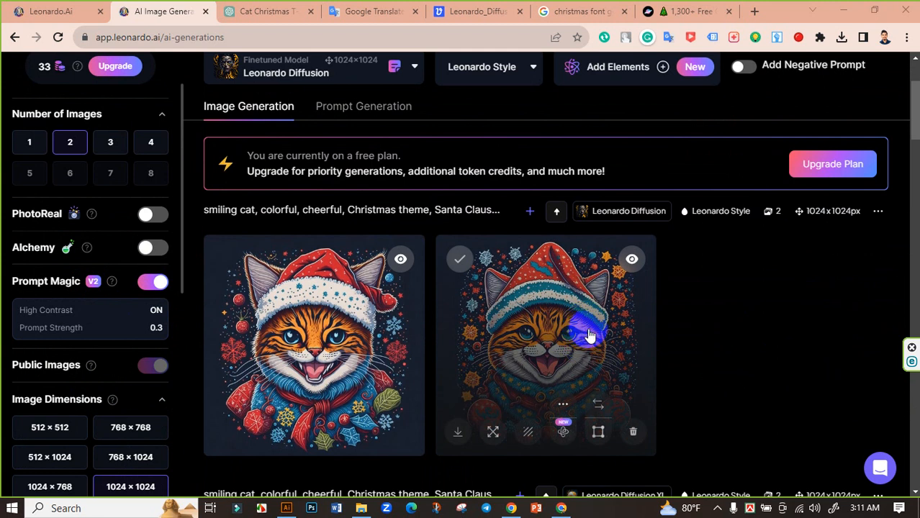
left_click(520, 313)
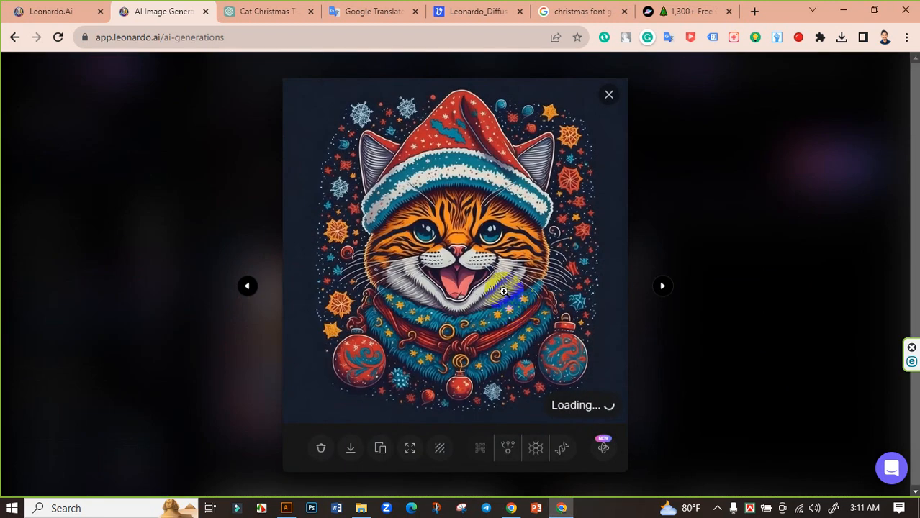
left_click(568, 408)
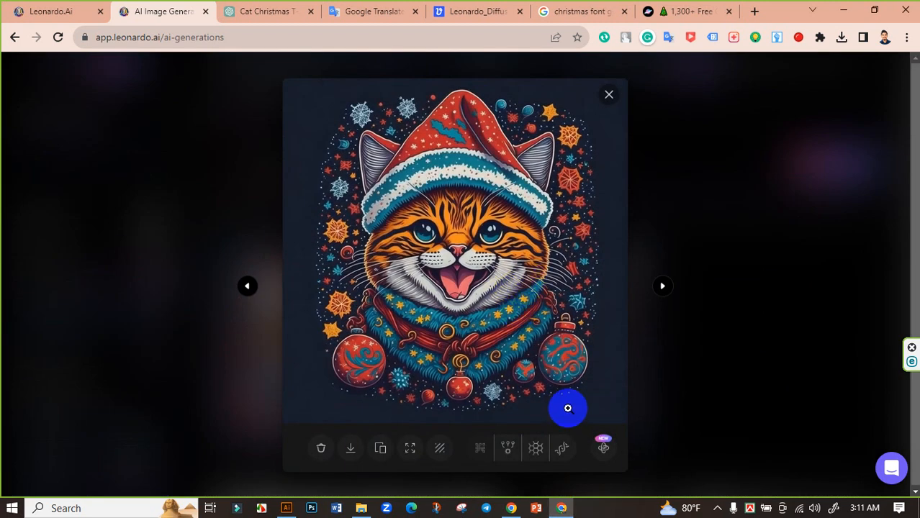
left_click(531, 443)
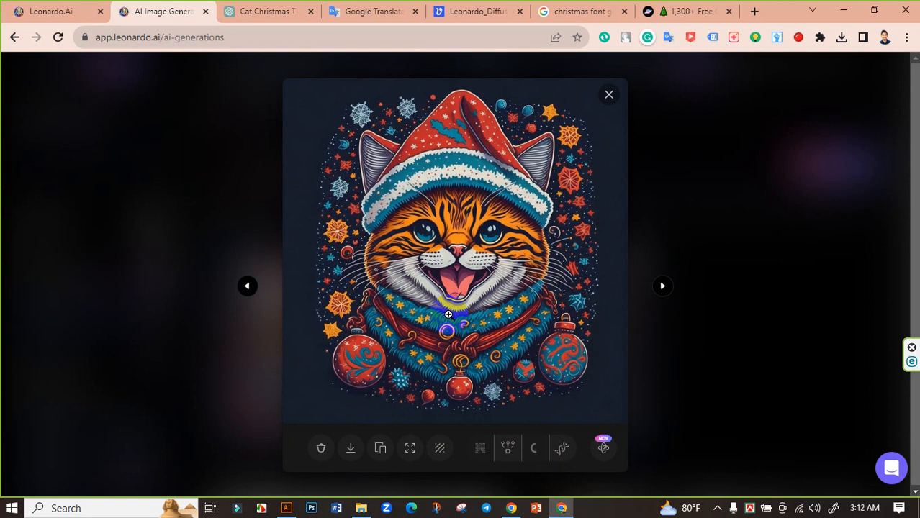
left_click(448, 315)
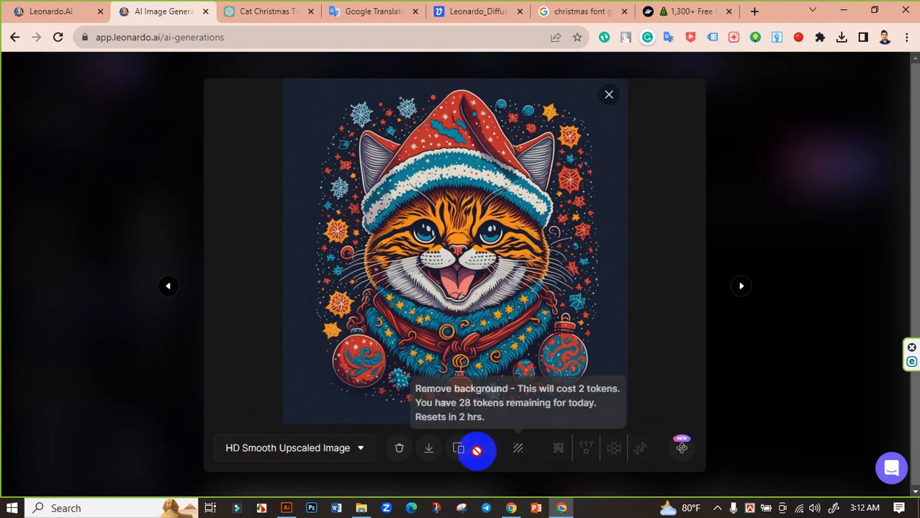
Step: Download the HD Smooth upscaled cat image and show the file in the Downloads folder
left_click(429, 449)
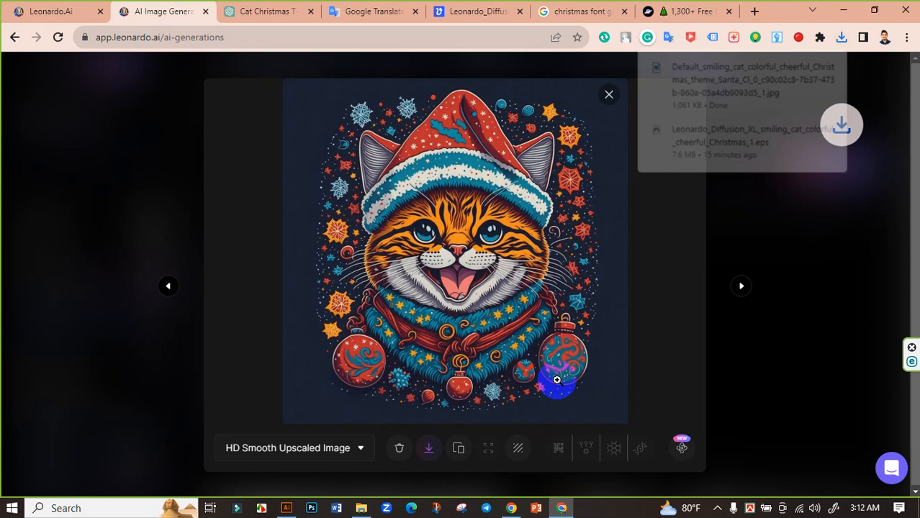
left_click(809, 69)
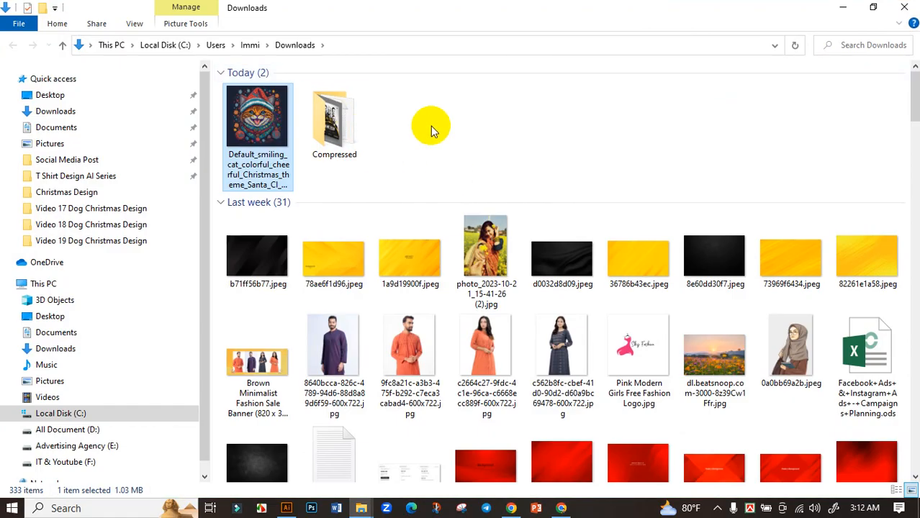
left_click(419, 147)
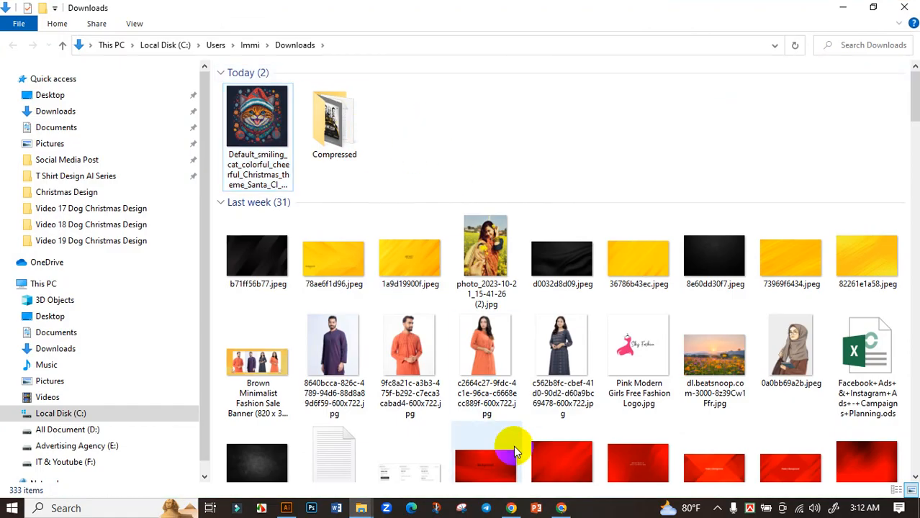
Step: Switch to Vectorizer.AI in the browser and return to its start page for a new image
left_click(561, 508)
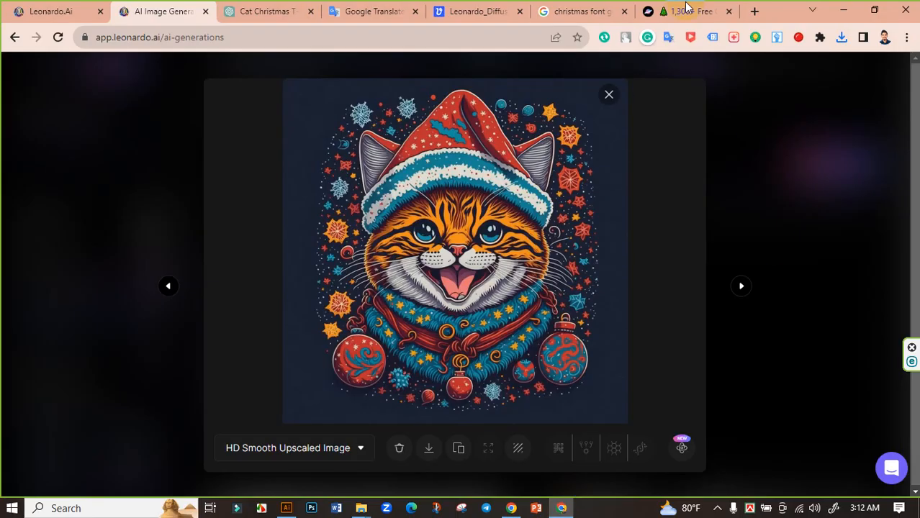
left_click(475, 11)
scroll(180, 101, "up", 4)
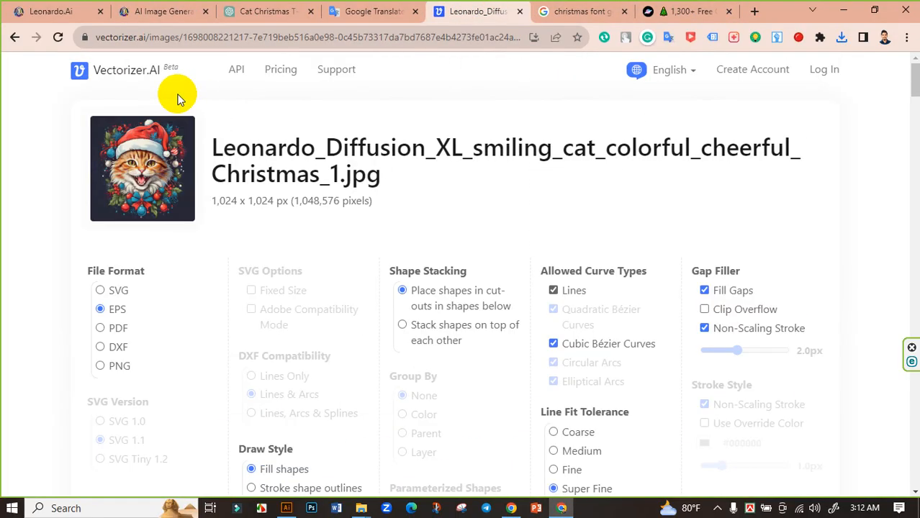
left_click(127, 70)
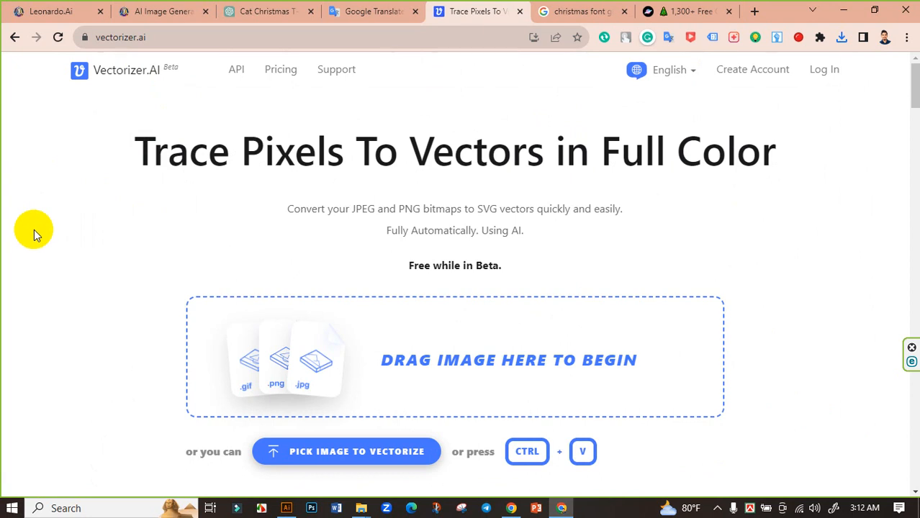
Step: Upload the downloaded Default_smiling_cat JPG for vectorizing and accept the pre-crop with the full image kept
left_click(276, 331)
left_click(205, 193)
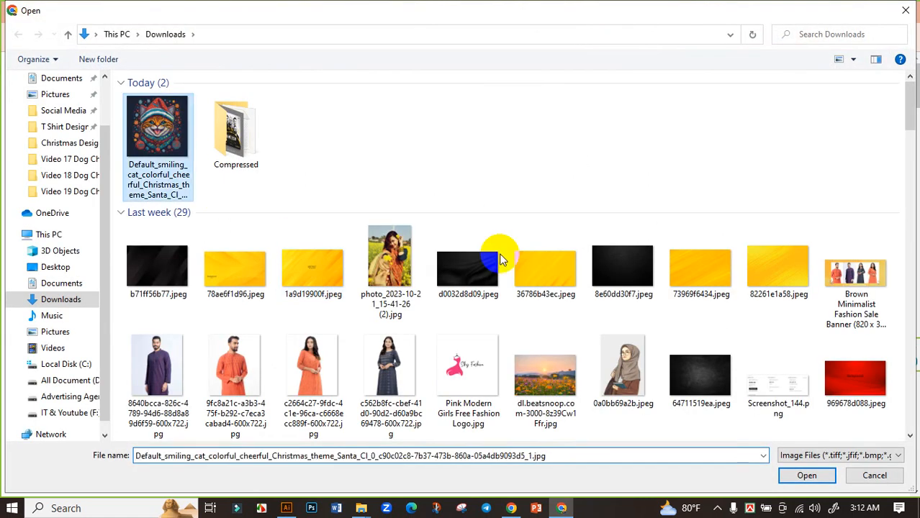
left_click(807, 475)
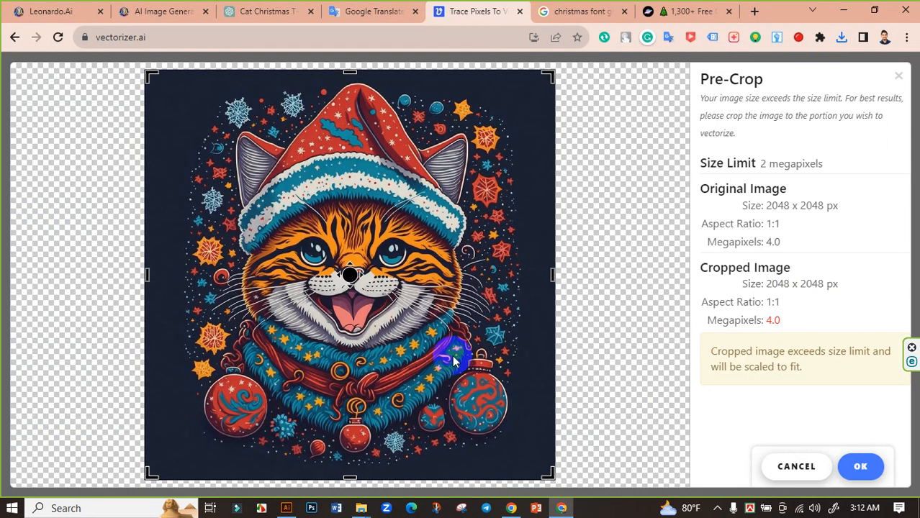
left_click(844, 461)
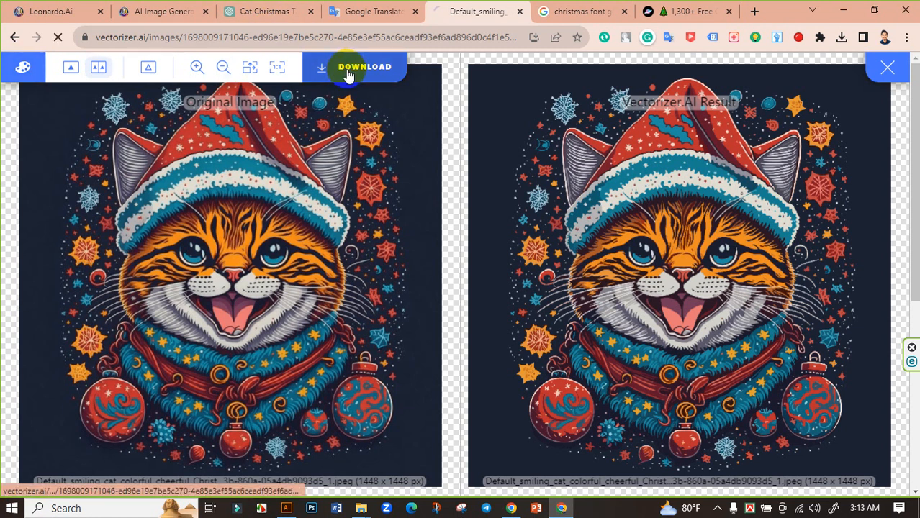
Step: Download the vectorized cat in EPS format with filled shapes and Super Fine line fit tolerance
left_click(346, 70)
scroll(256, 198, "down", 2)
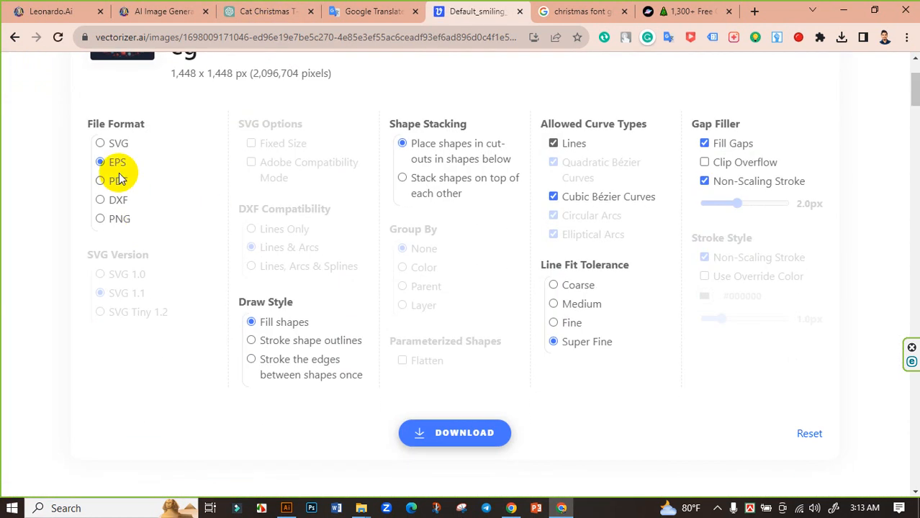
left_click(469, 437)
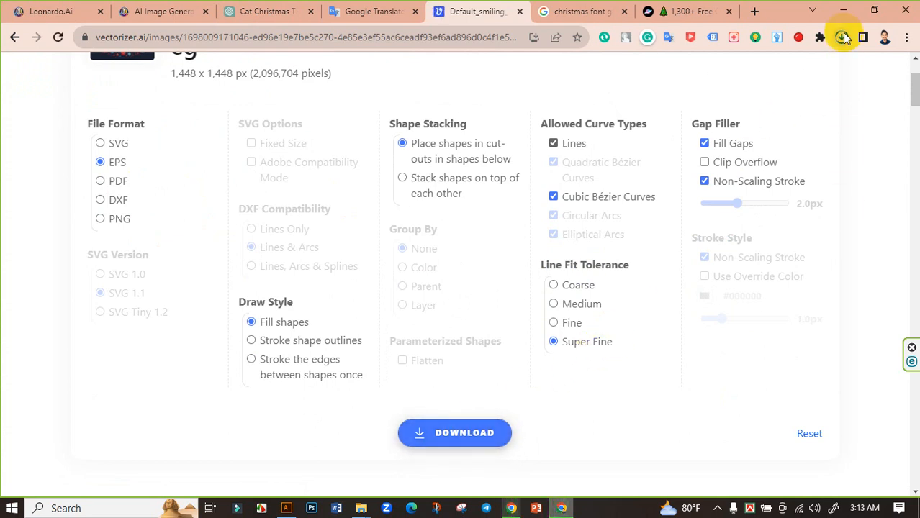
Step: Show the downloaded EPS file in the Downloads folder and refresh the folder
left_click(841, 37)
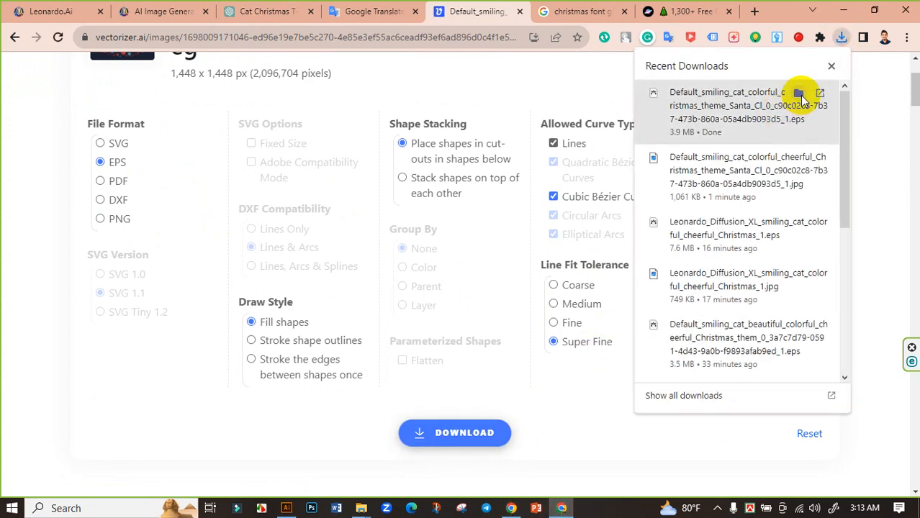
left_click(800, 95)
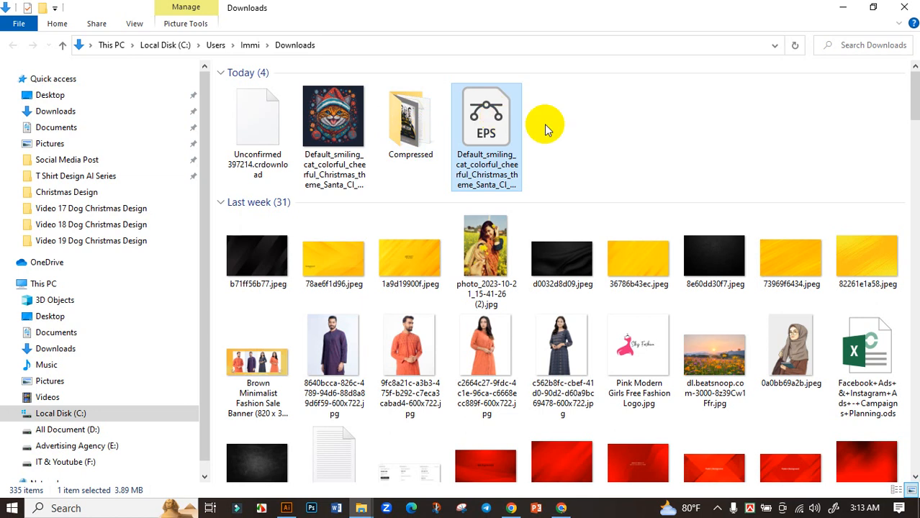
left_click(582, 136)
right_click(581, 135)
left_click(619, 190)
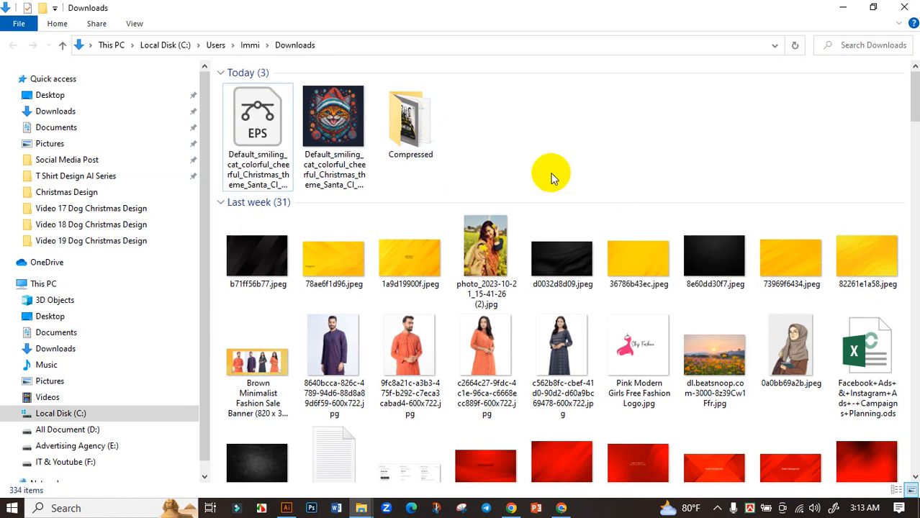
Step: Switch to Illustrator and create a new 11.9 x 17.9 in portrait document in RGB Color at 300 ppi
left_click(287, 507)
left_click(50, 150)
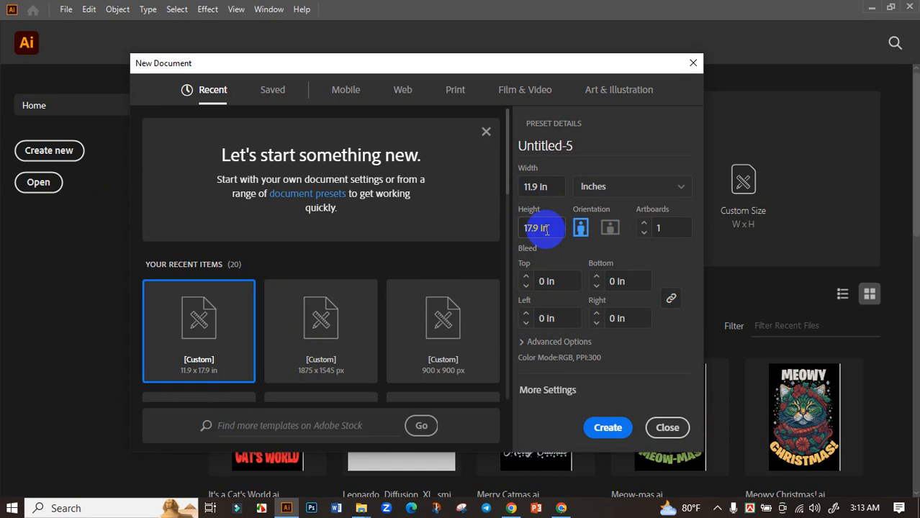
left_click(554, 343)
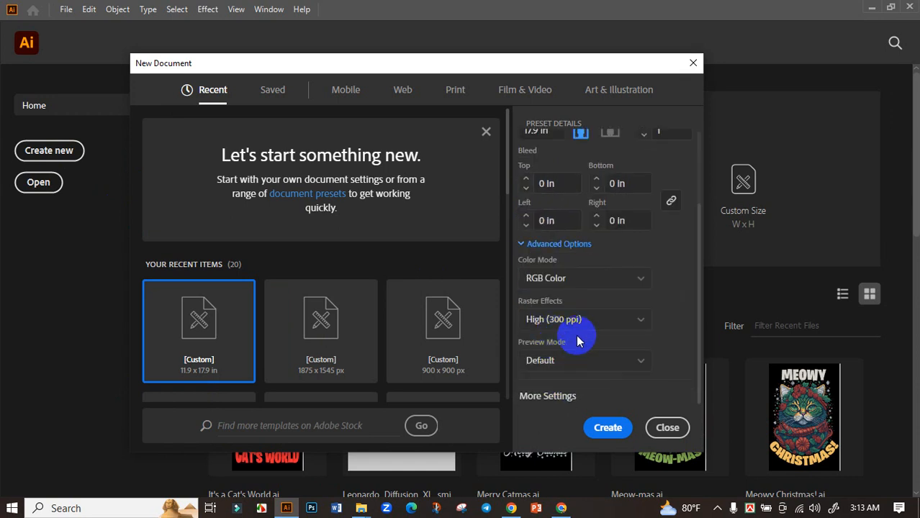
left_click(607, 428)
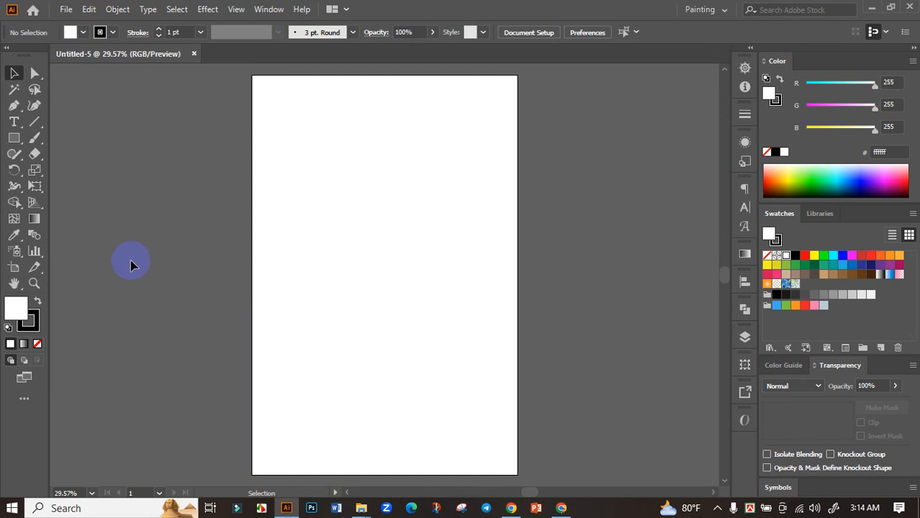
Step: Draw a rectangle covering the whole artboard, fill it with black and deselect it
left_click(14, 138)
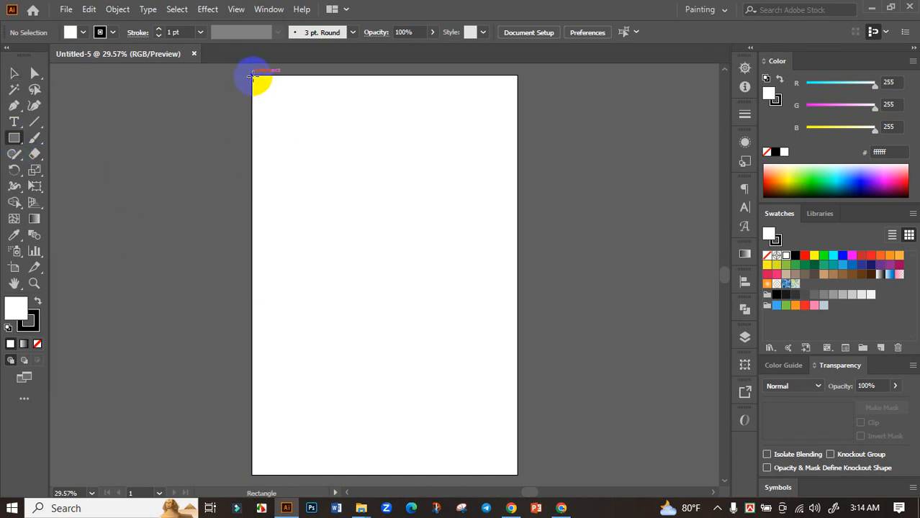
left_click_drag(252, 75, 517, 475)
left_click(795, 256)
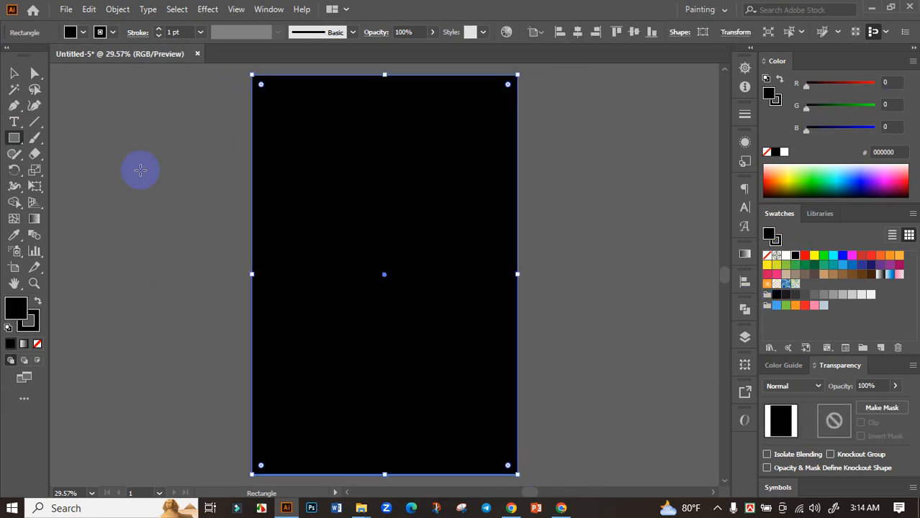
left_click(14, 73)
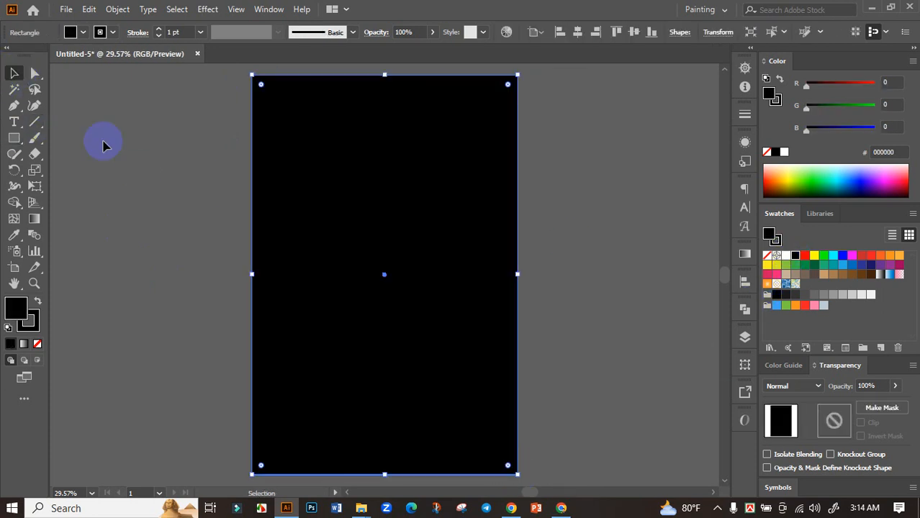
left_click(208, 183)
scroll(258, 216, "down", 1)
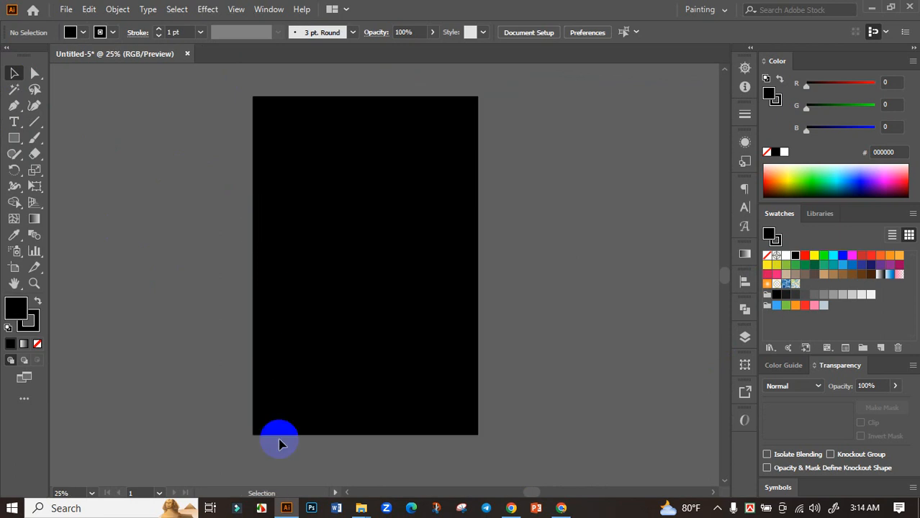
Step: Open the downloaded smiling cat EPS file from the Downloads folder in Illustrator
left_click(361, 508)
left_click(405, 437)
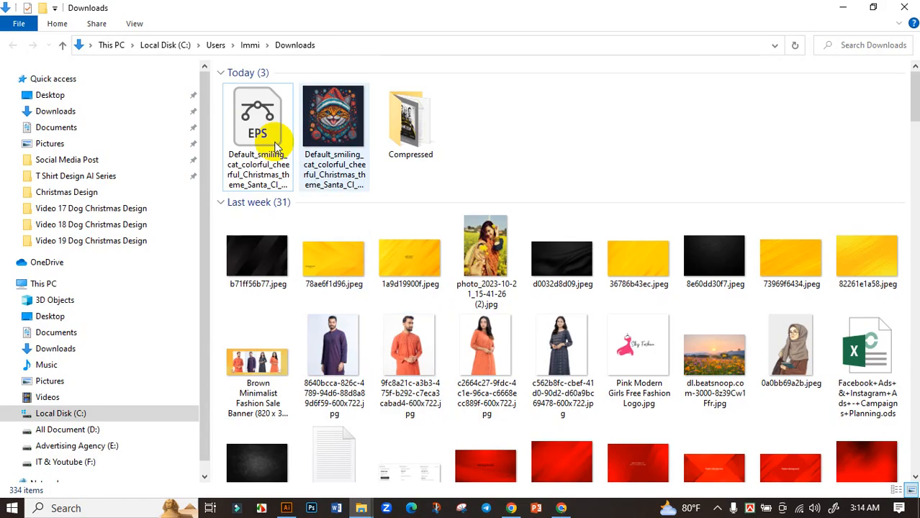
double_click(257, 133)
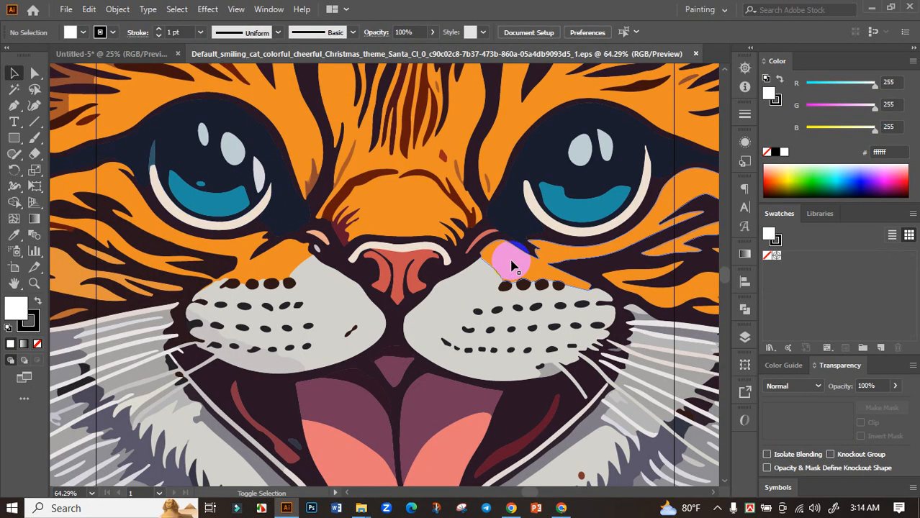
Step: Move the whole cat artwork off its artboard into the empty canvas to the left
scroll(513, 266, "down", 8)
left_click_drag(513, 251, 330, 248)
scroll(330, 248, "up", 3)
left_click_drag(438, 274, 464, 251)
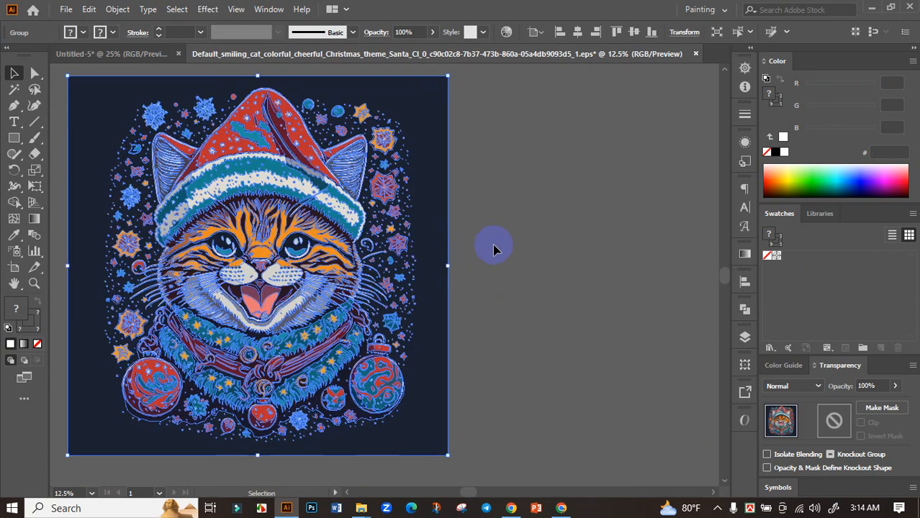
left_click_drag(522, 242, 461, 225)
Step: Draw a diagonal line segment on the empty canvas between the cat artwork and the artboard
left_click(33, 122)
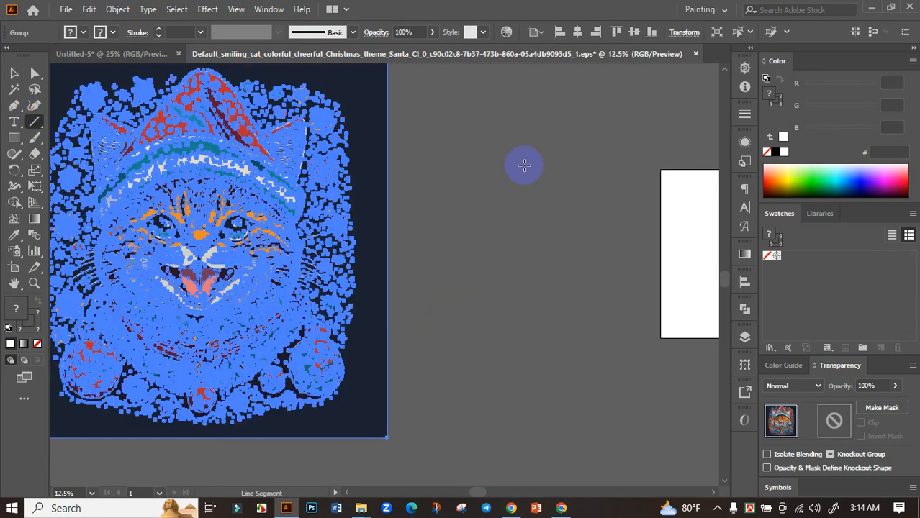
left_click_drag(547, 135, 460, 325)
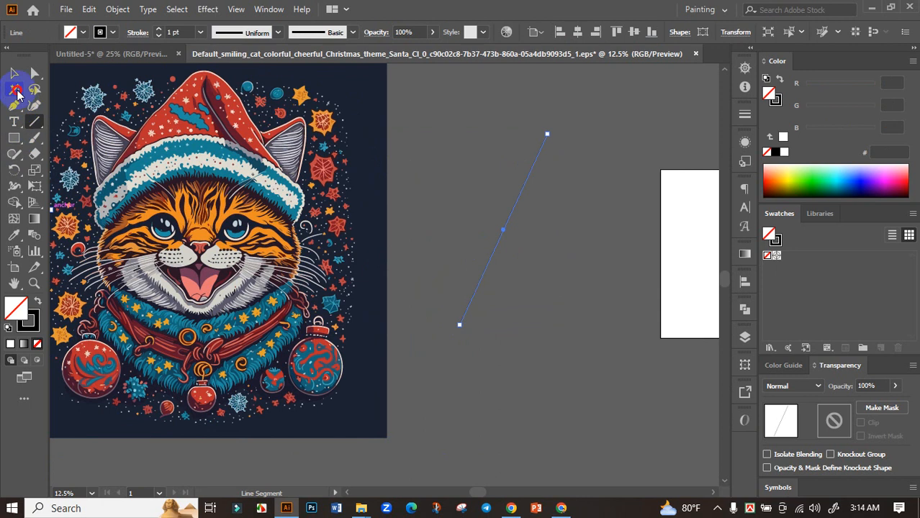
Step: Delete the diagonal line segment between the cat artwork and the artboard
left_click(13, 89)
left_click(510, 206)
left_click(513, 207)
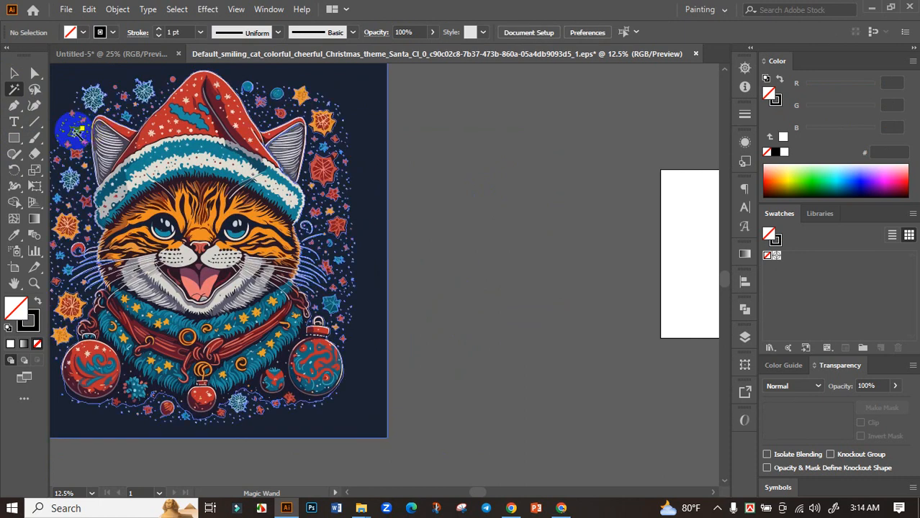
Step: Ungroup the cat artwork and deselect it
left_click(14, 73)
scroll(412, 170, "down", 2)
left_click_drag(451, 184, 463, 218)
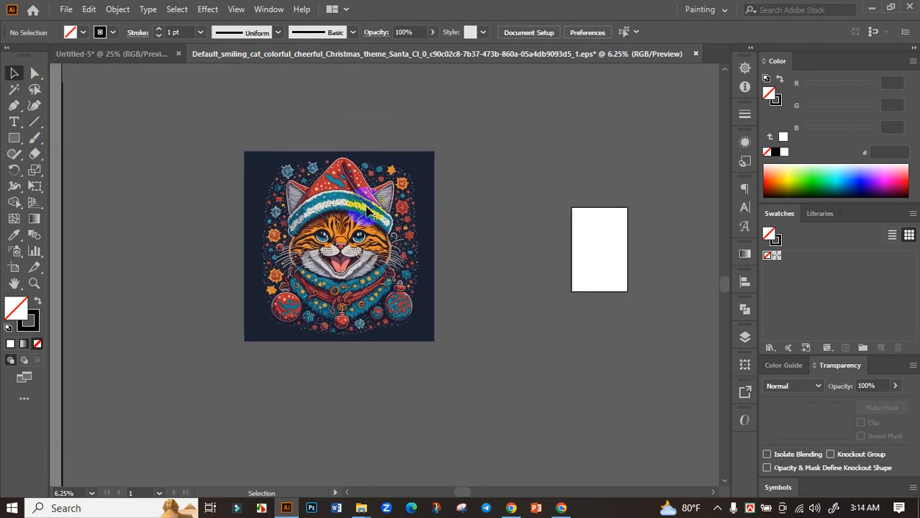
left_click(358, 205)
scroll(344, 225, "up", 2)
right_click(343, 226)
left_click(384, 338)
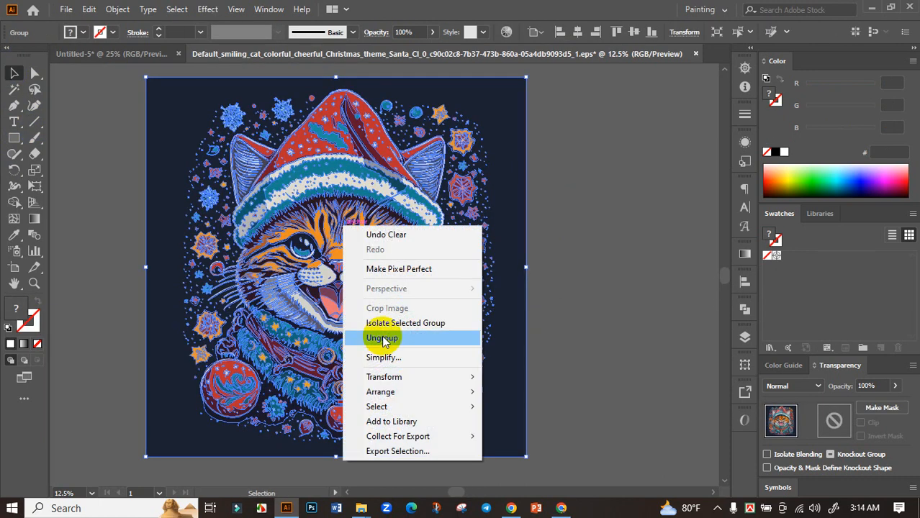
left_click(571, 190)
Step: Delete the dark navy background shape and the remaining dark outline shape behind the scarf and ornaments
left_click(514, 141)
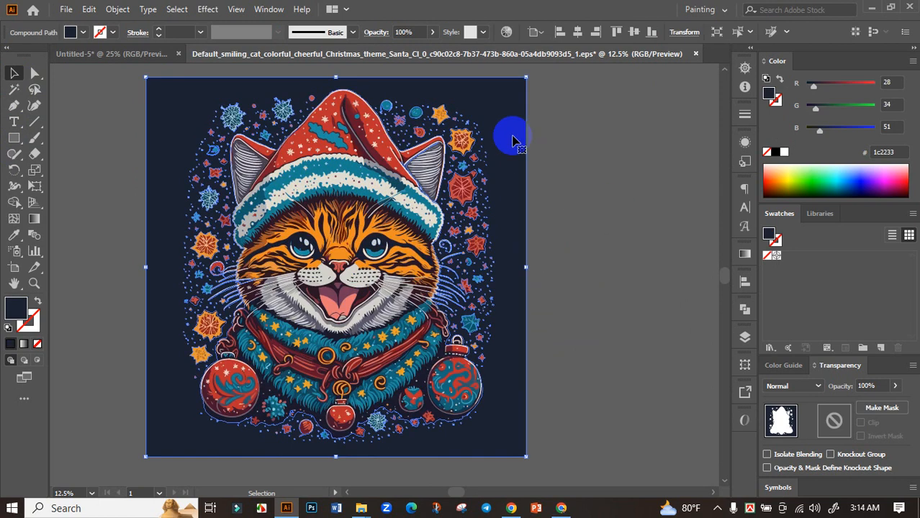
key("Delete")
scroll(489, 423, "up", 3)
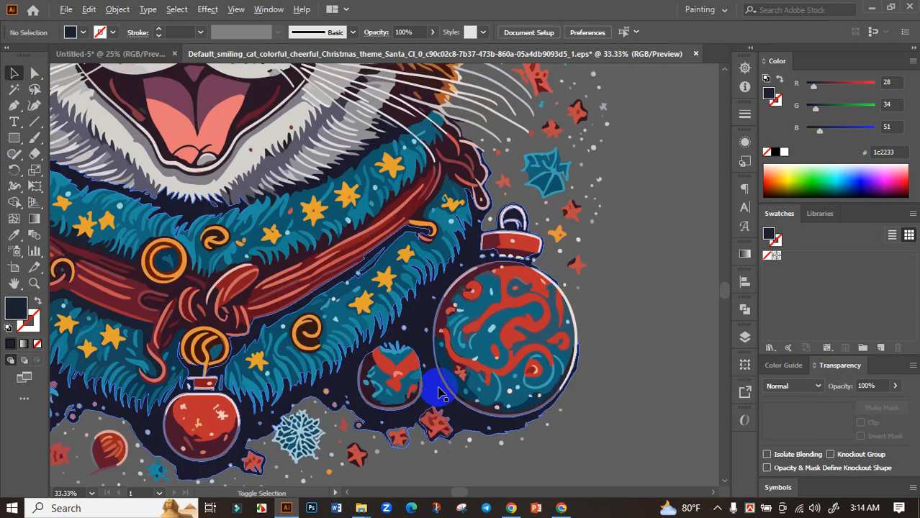
left_click(416, 336)
key("Delete")
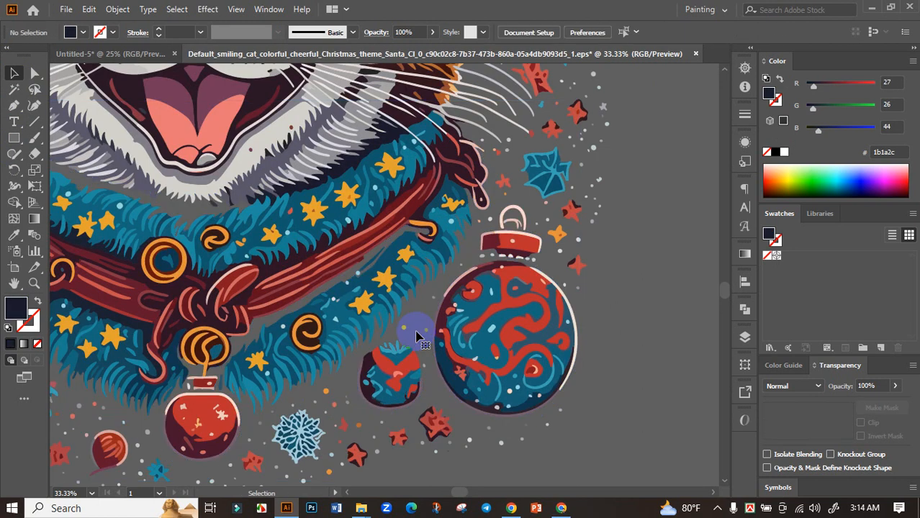
scroll(601, 314, "down", 1)
Step: Delete every shape the Magic Wand matches to the dark navy area between the cat's chin fur and scarf
scroll(439, 193, "up", 4)
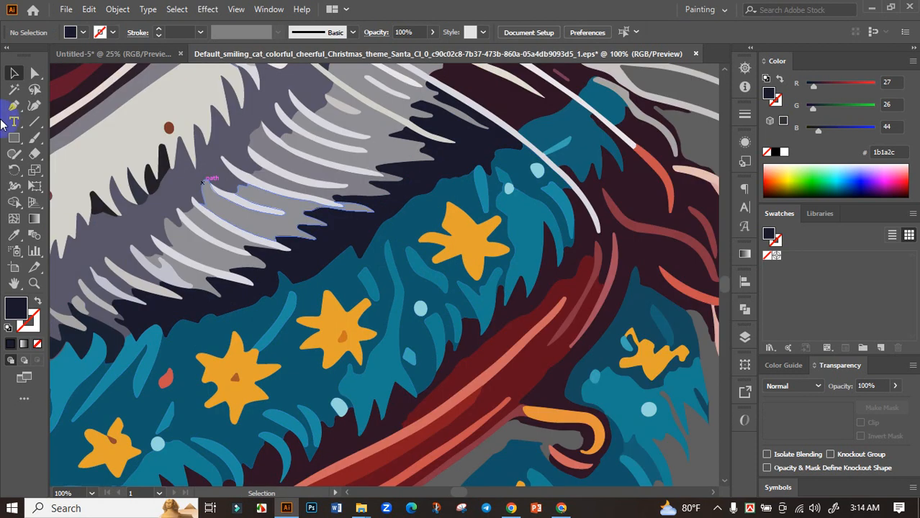
left_click(13, 89)
left_click(453, 196)
scroll(453, 195, "down", 5)
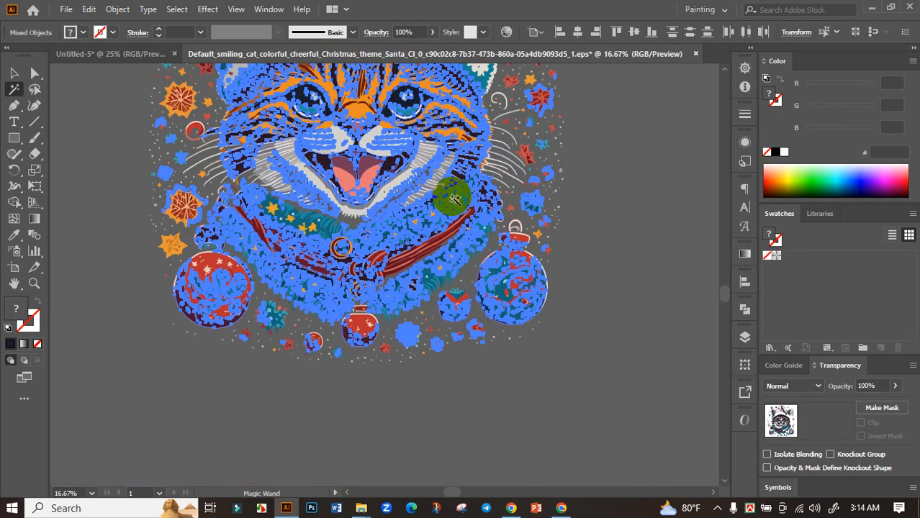
left_click(554, 254)
scroll(642, 274, "down", 1)
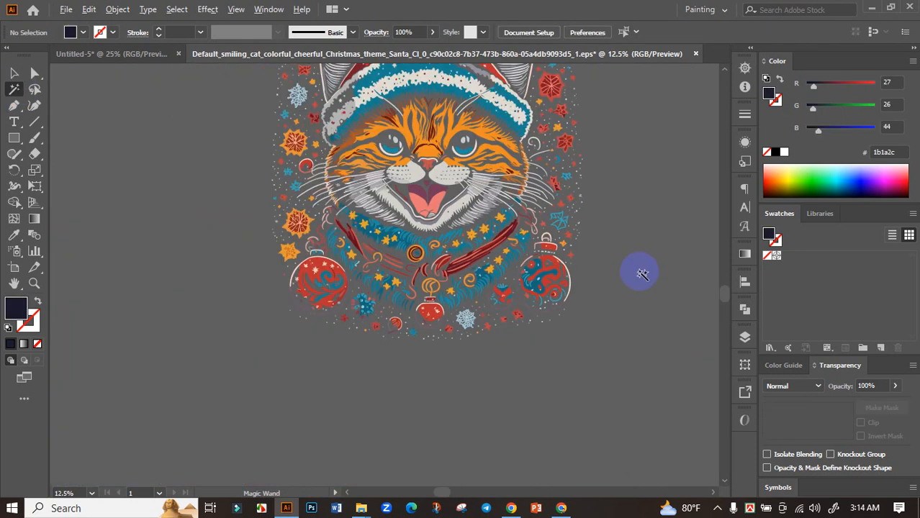
scroll(591, 316, "up", 3)
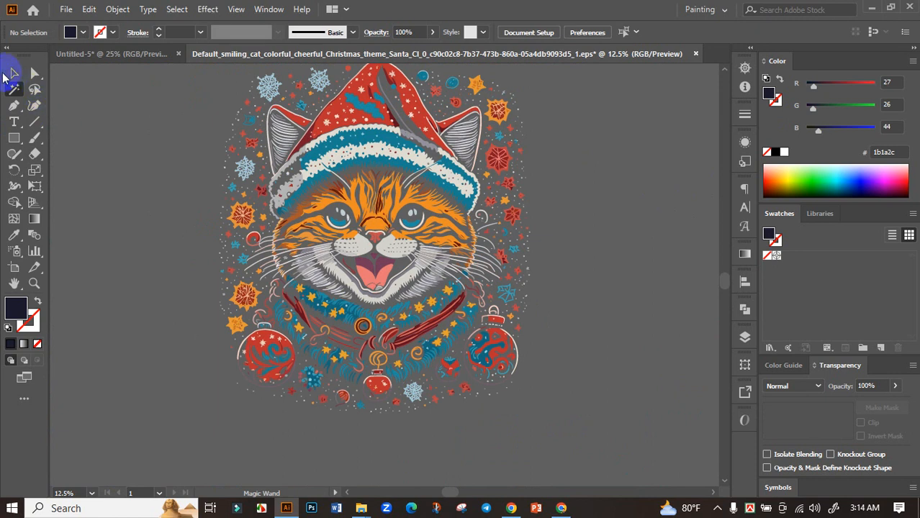
Step: Group the remaining cat artwork and transfer it into the Untitled-5 document
left_click(14, 73)
scroll(169, 140, "down", 1)
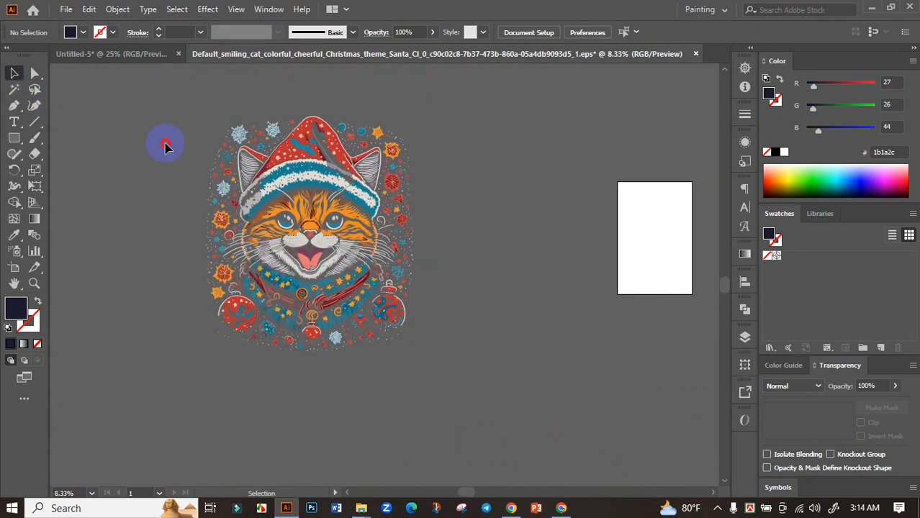
left_click_drag(475, 369, 475, 369)
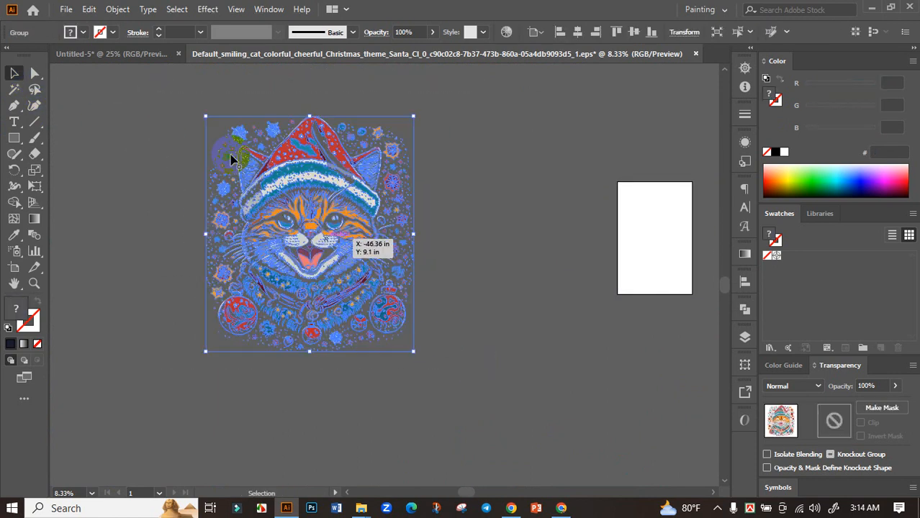
left_click_drag(308, 196, 396, 281)
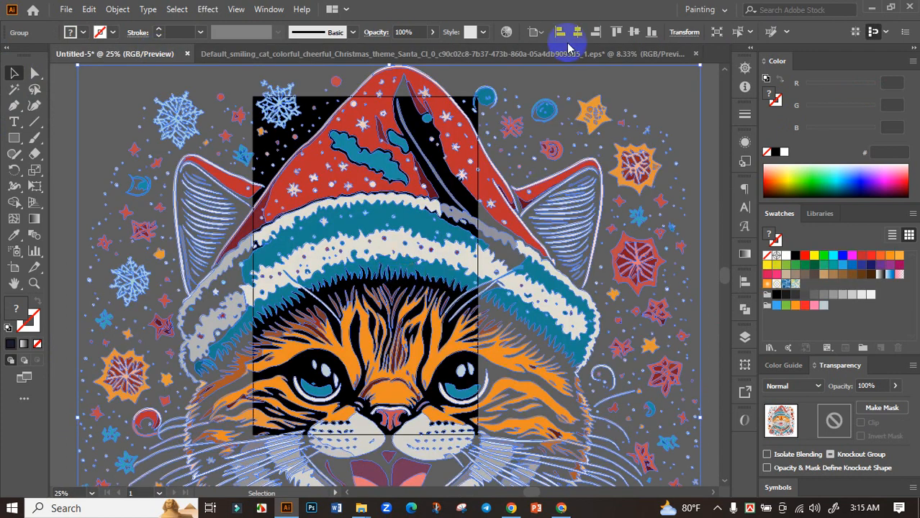
Step: Undo the transfer into Untitled-5, then undo the grouping and the Magic Wand deletion in the cat file
key("ctrl+z")
left_click(338, 52)
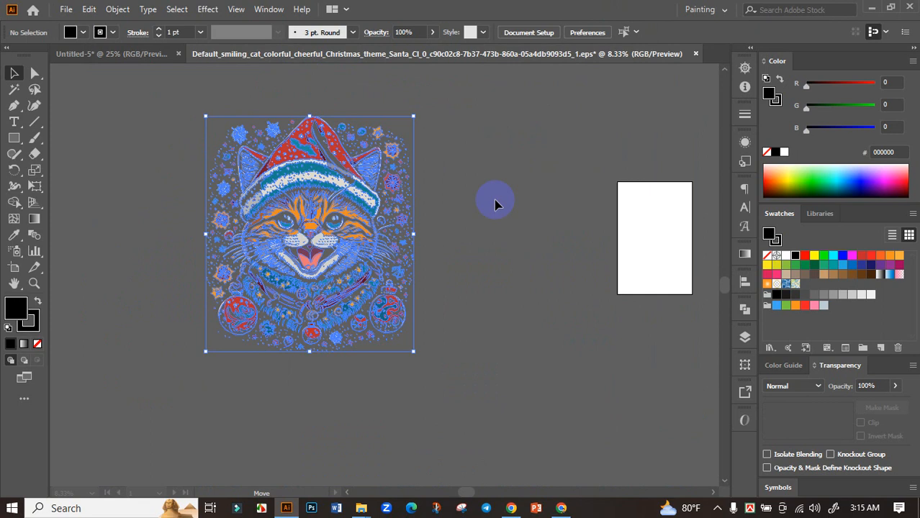
key("ctrl+a")
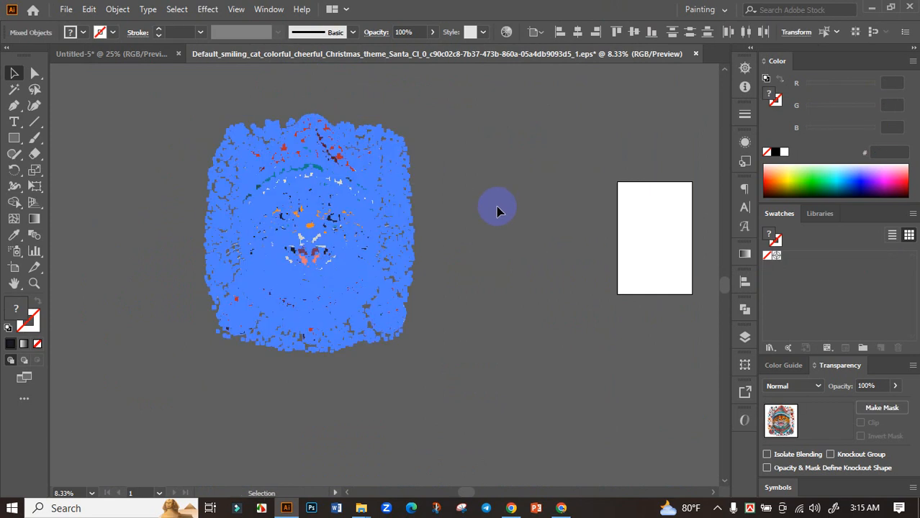
key("ctrl+g")
left_click(497, 207)
Step: Set the Magic Wand's fill colour tolerance to 3
scroll(363, 213, "up", 2)
key("space")
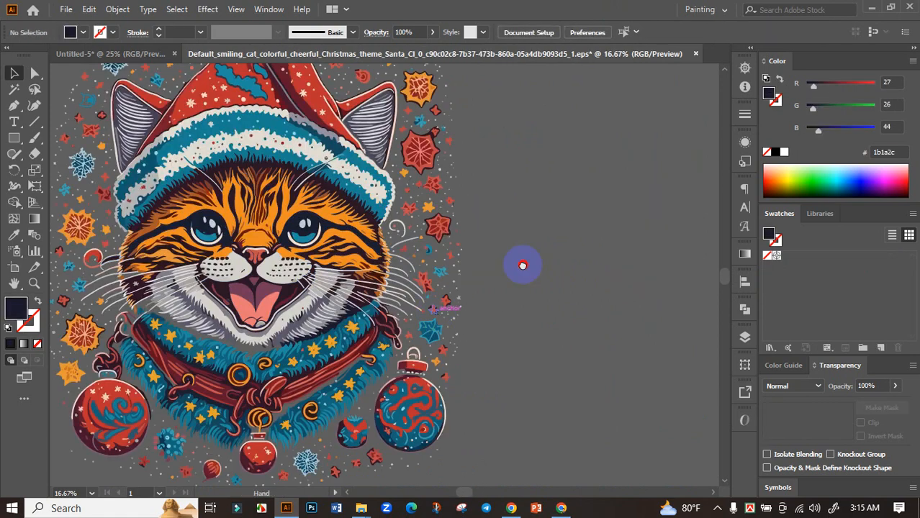
left_click_drag(522, 265, 495, 321)
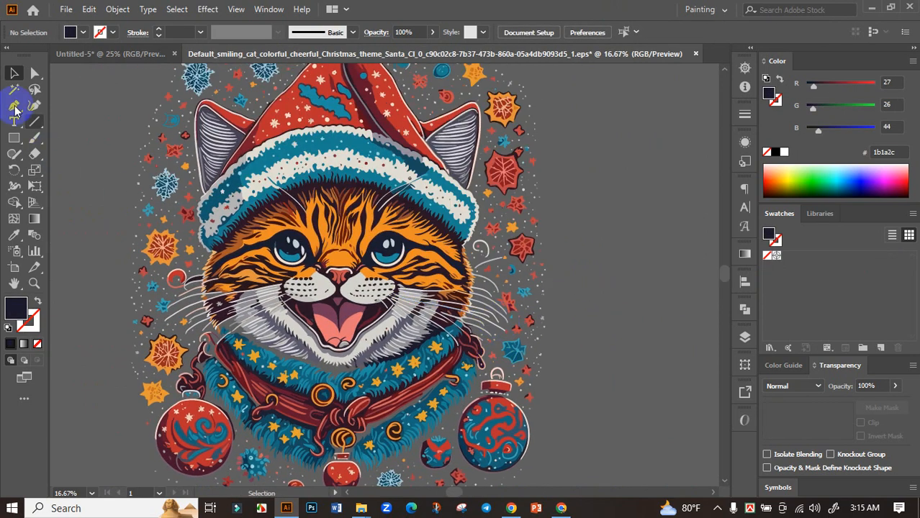
left_click(14, 89)
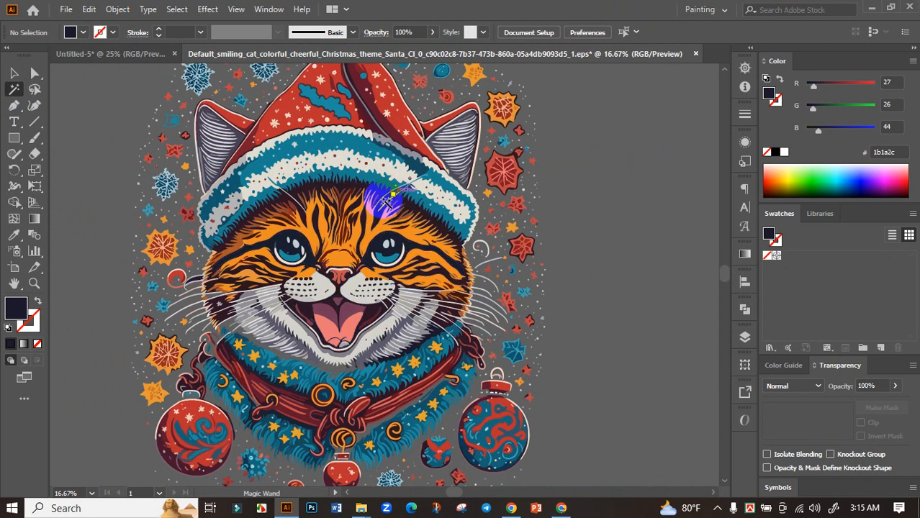
double_click(16, 89)
left_click(179, 316)
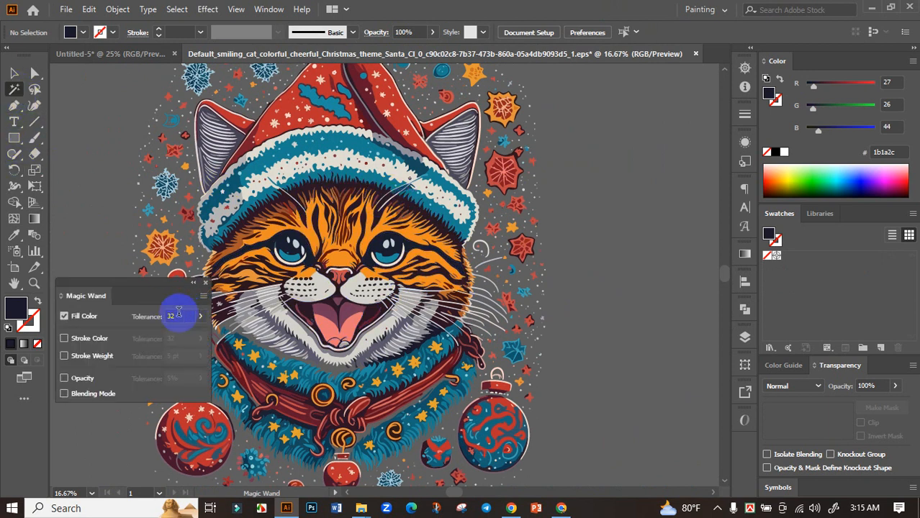
left_click(120, 315)
Step: Delete all shapes the Magic Wand matches to the dark navy area beneath the red rope on the scarf
scroll(343, 336, "up", 3)
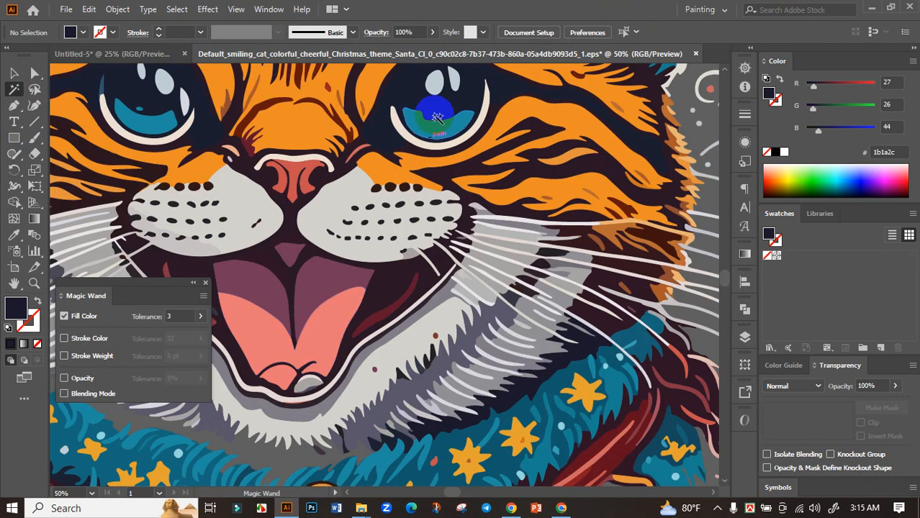
scroll(383, 170, "down", 2)
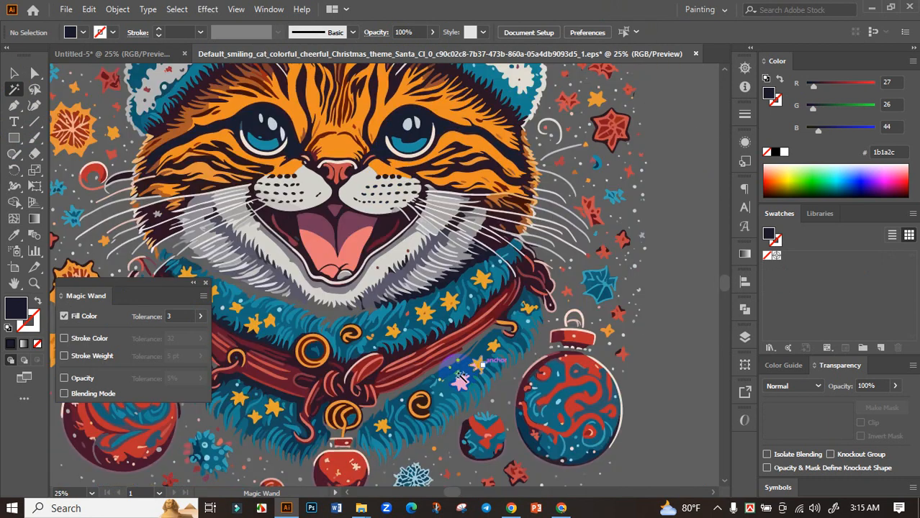
left_click_drag(367, 403, 561, 306)
scroll(428, 291, "up", 2)
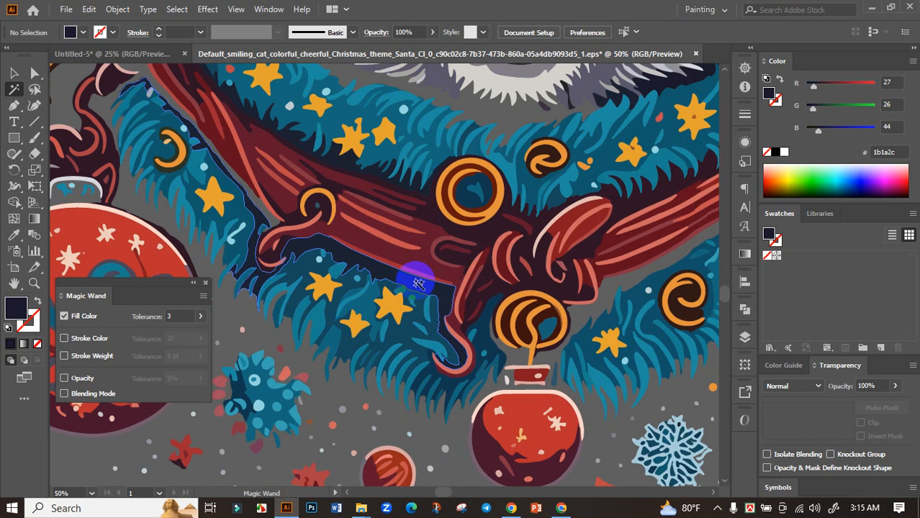
left_click(416, 282)
scroll(417, 284, "down", 5)
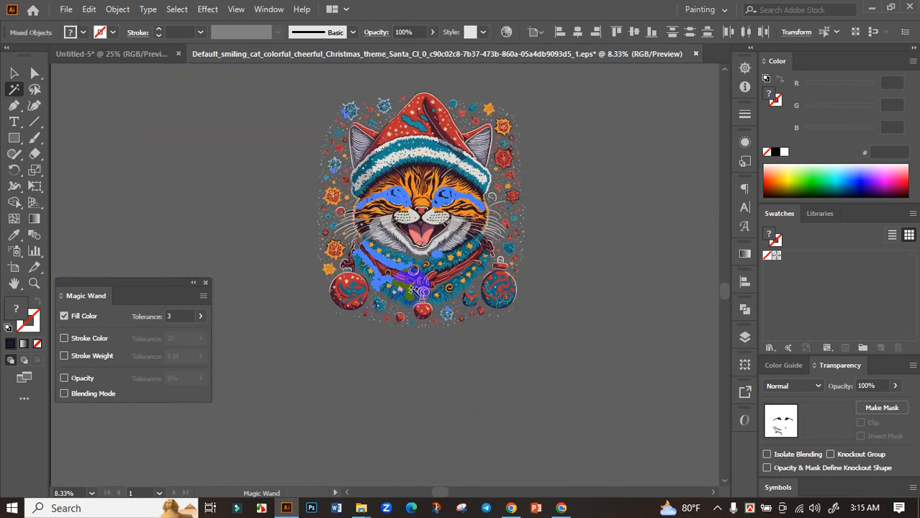
key("ctrl+shift+a")
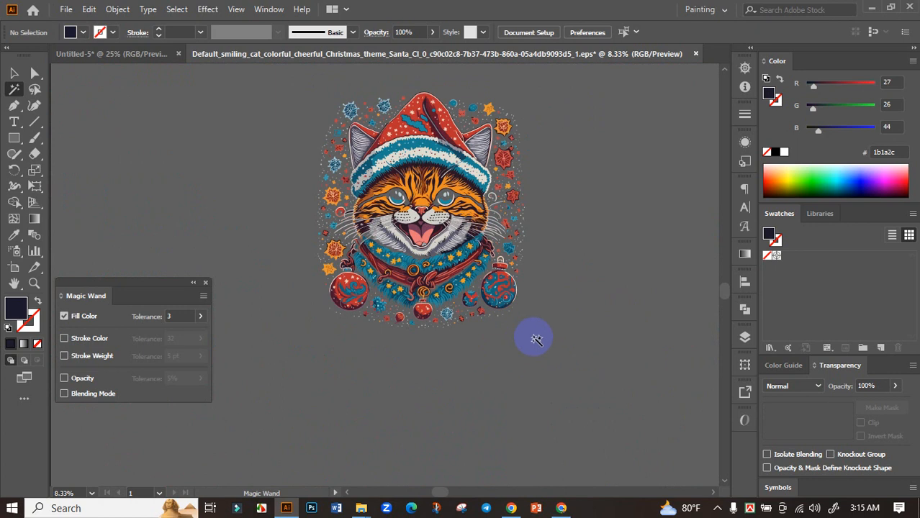
scroll(414, 180, "up", 2)
scroll(625, 272, "down", 1)
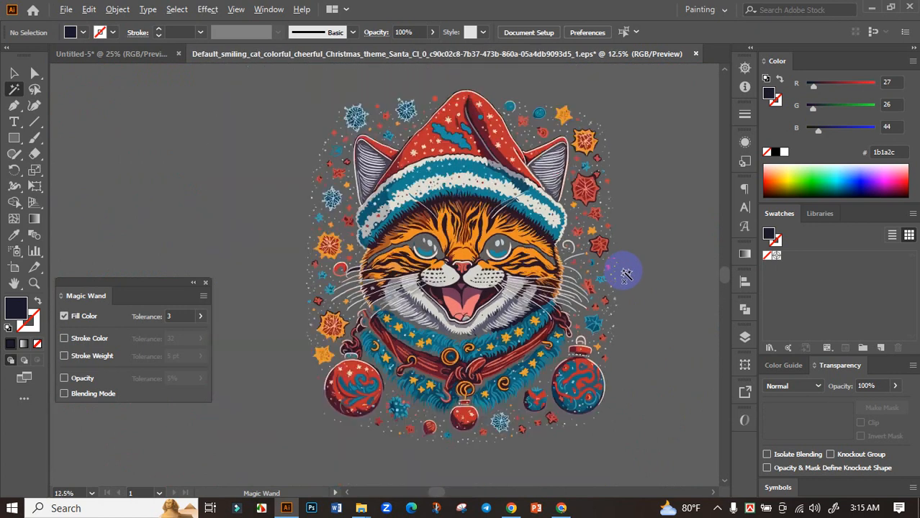
Step: Examine which shapes share the snowflakes' dark blue fill using the Magic Wand, leaving nothing selected
scroll(364, 83, "up", 5)
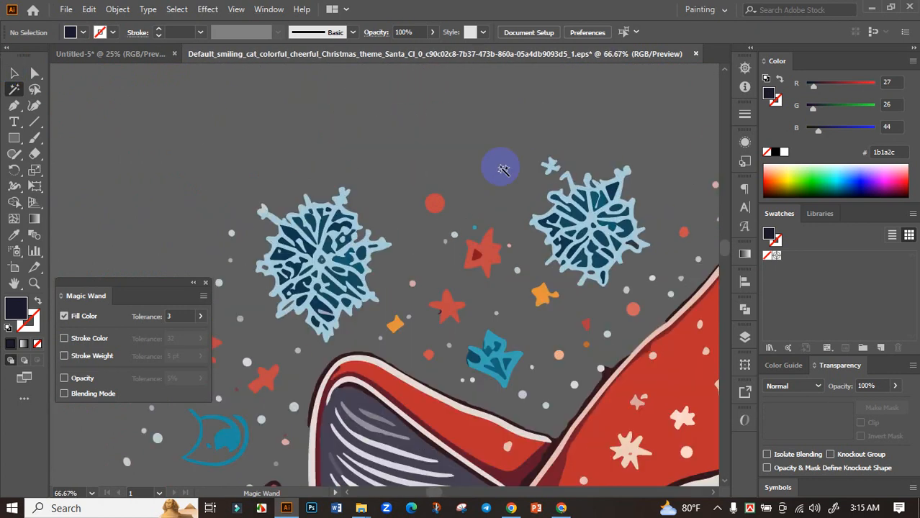
left_click(575, 201)
scroll(575, 204, "up", 3)
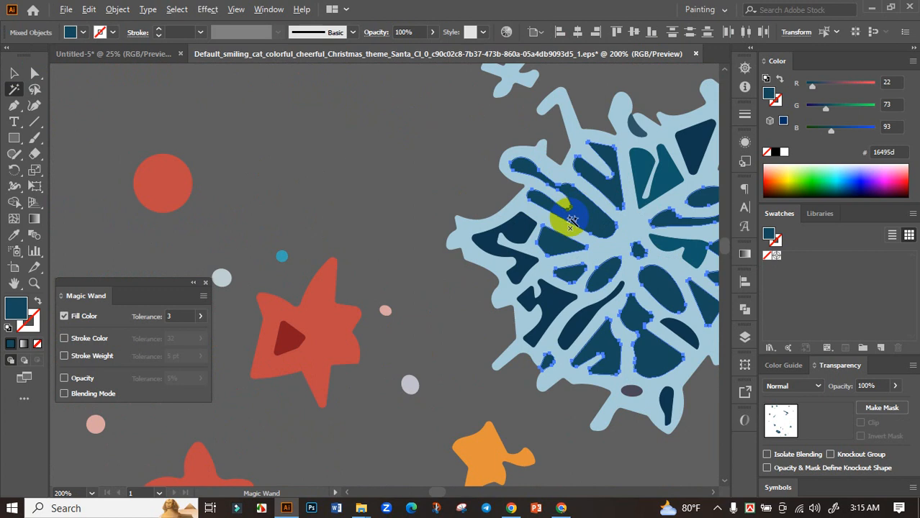
scroll(571, 220, "down", 6)
left_click(568, 226)
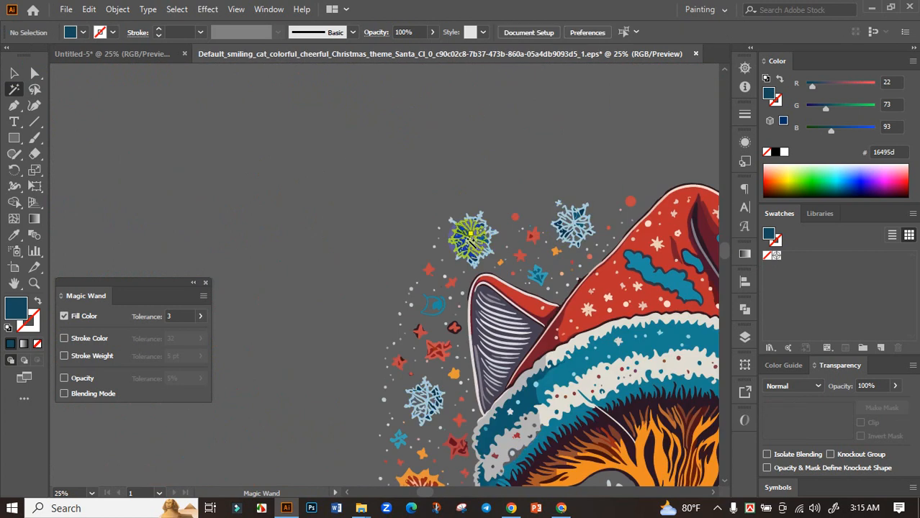
left_click_drag(502, 268, 391, 184)
left_click(391, 185)
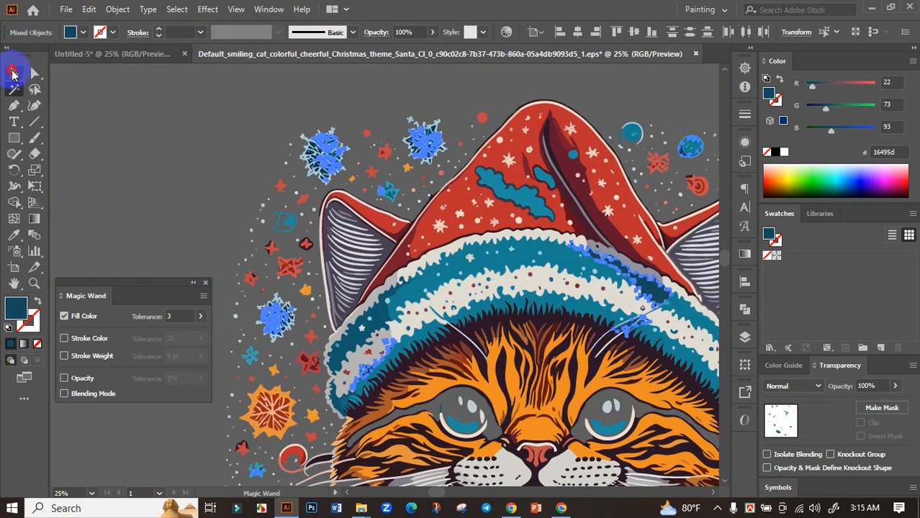
left_click(14, 72)
left_click(121, 131)
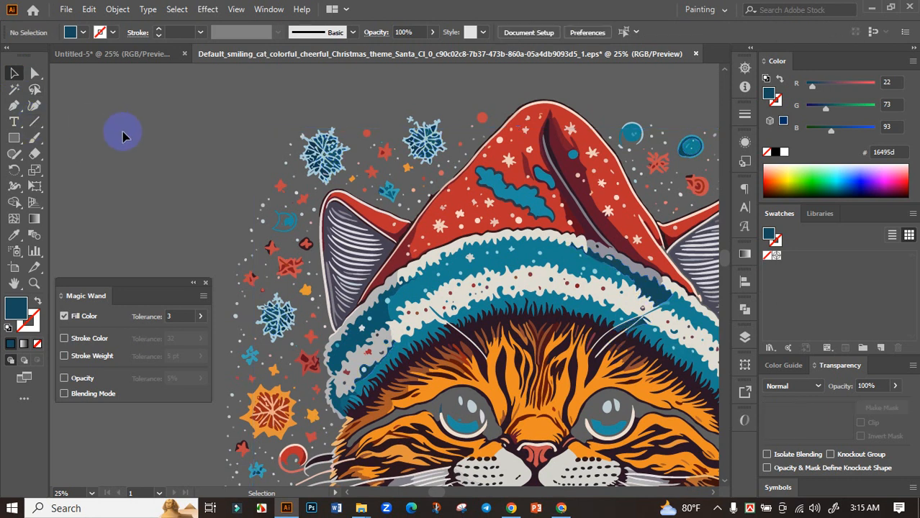
Step: Transfer the whole cat artwork as one group into the Untitled-5 document and dismiss the Internet Download Manager alert
scroll(216, 205, "down", 6)
left_click_drag(364, 284, 612, 323)
scroll(550, 302, "up", 3)
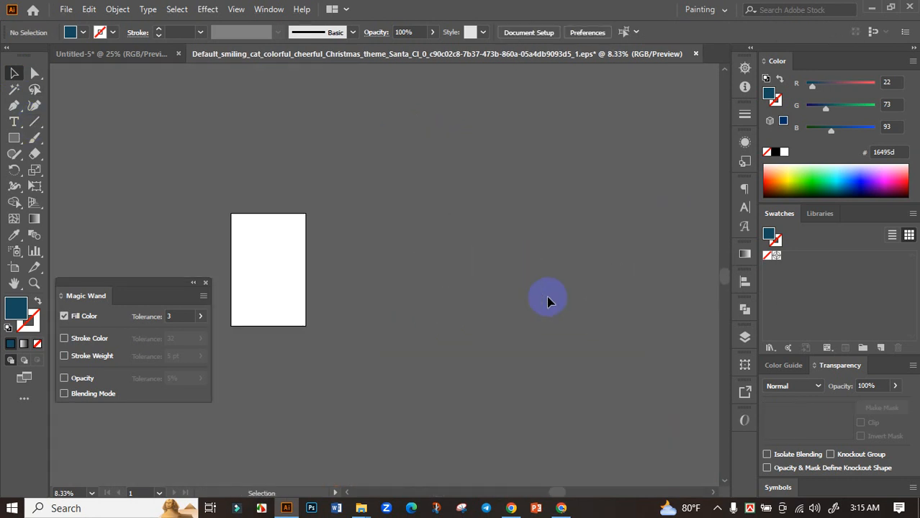
left_click_drag(465, 258, 688, 307)
left_click_drag(252, 268, 397, 239)
left_click_drag(298, 190, 390, 164)
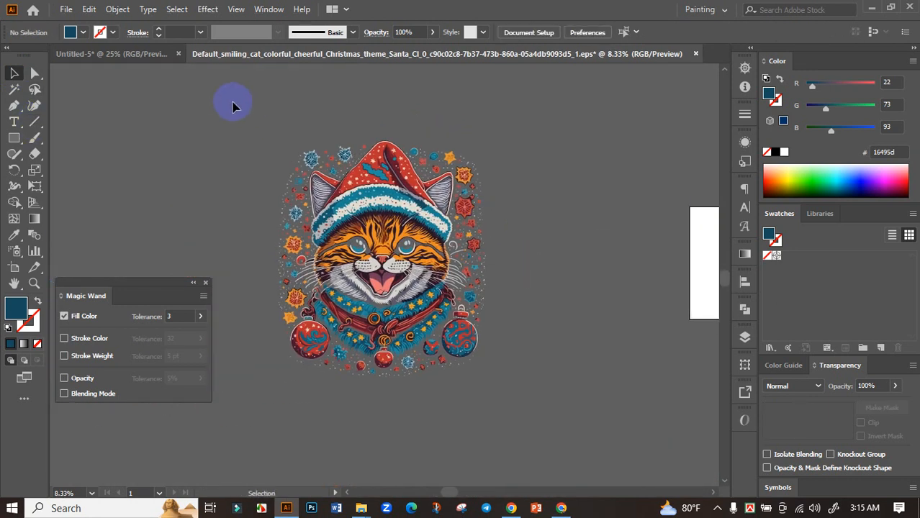
key("ctrl+a")
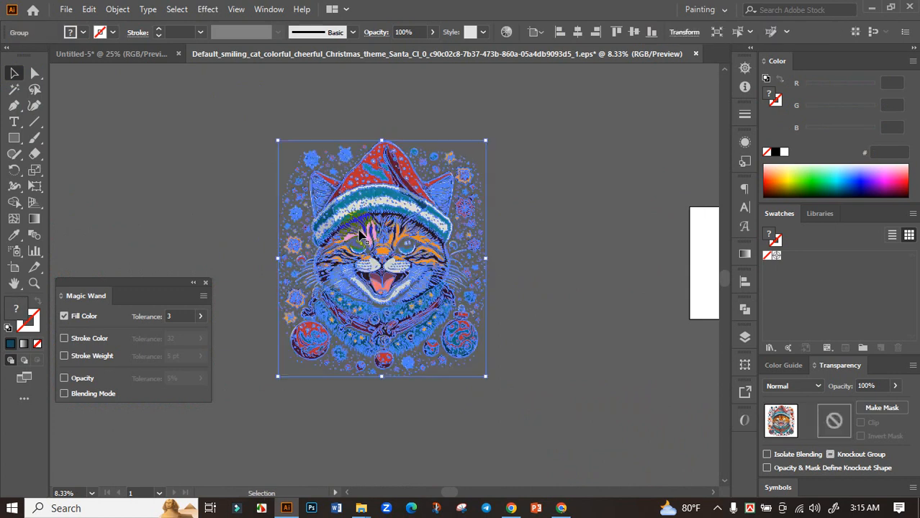
left_click_drag(196, 95, 442, 332)
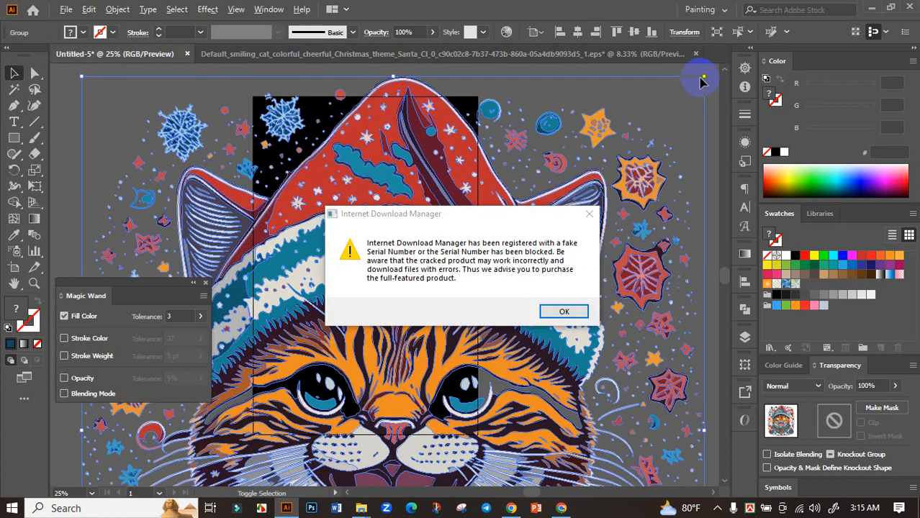
left_click(590, 217)
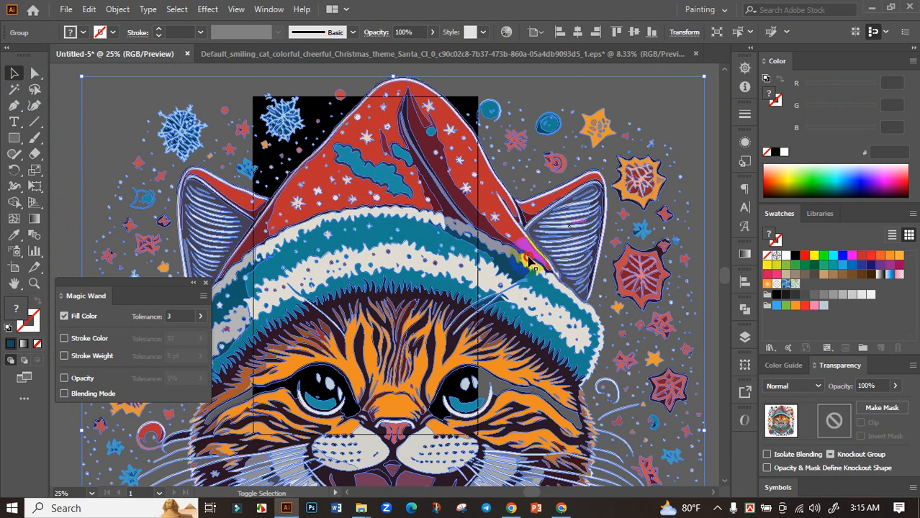
Step: Scale the cat artwork down to fit within the black artboard's width and place it in the artboard's upper part
left_click_drag(703, 77, 477, 335)
left_click(206, 284)
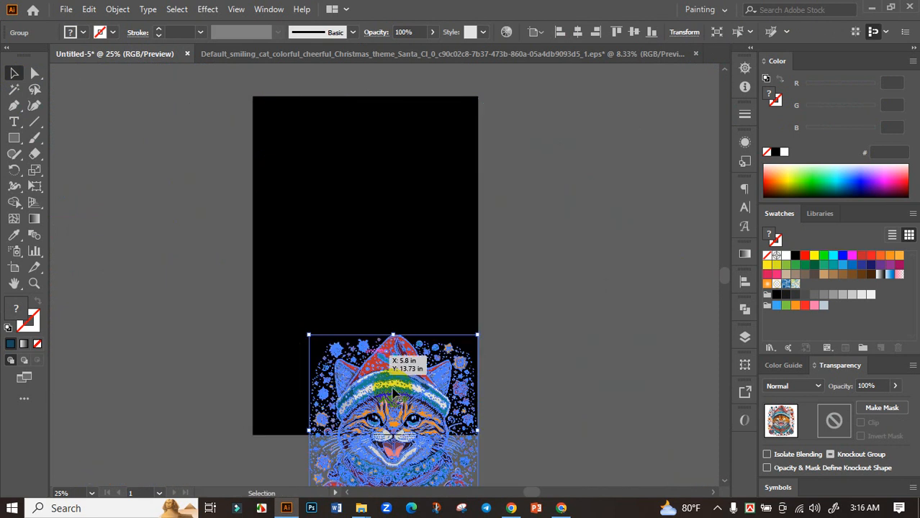
left_click_drag(369, 369, 478, 247)
left_click(502, 257)
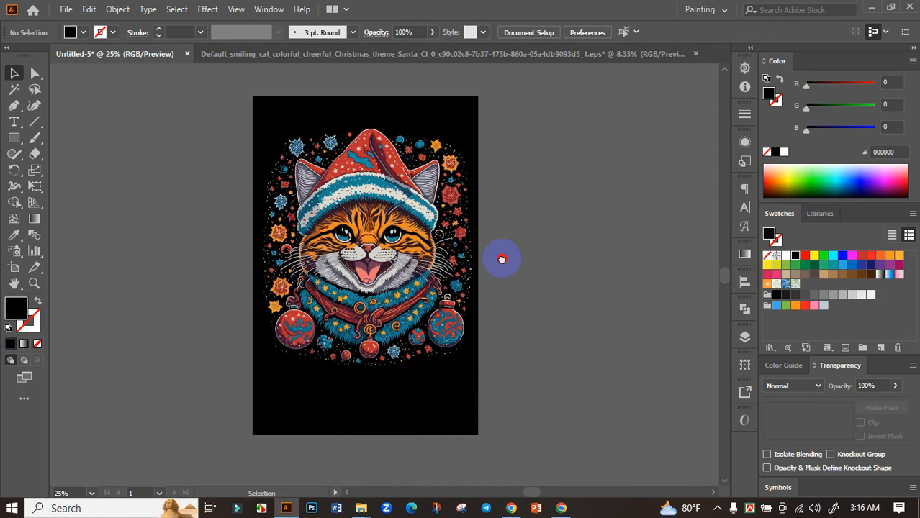
Step: Align the cat artwork to the horizontal centre of the artboard
scroll(501, 257, "left", 1)
left_click(407, 243)
left_click(746, 282)
left_click(611, 312)
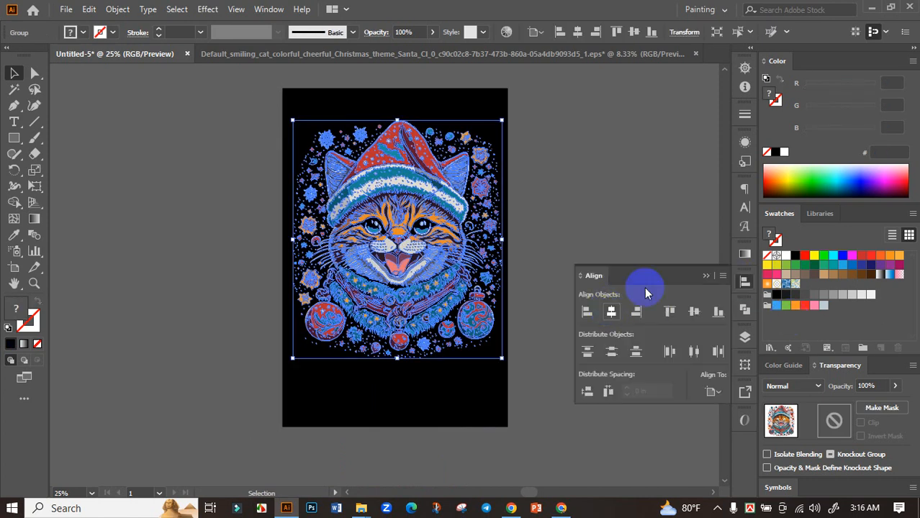
left_click(706, 277)
left_click(631, 291)
Step: Examine the cat's face, scarf and lower ornaments up close, and check how the whole artwork sits on the artboard
left_click_drag(423, 233, 494, 266)
scroll(496, 265, "up", 5)
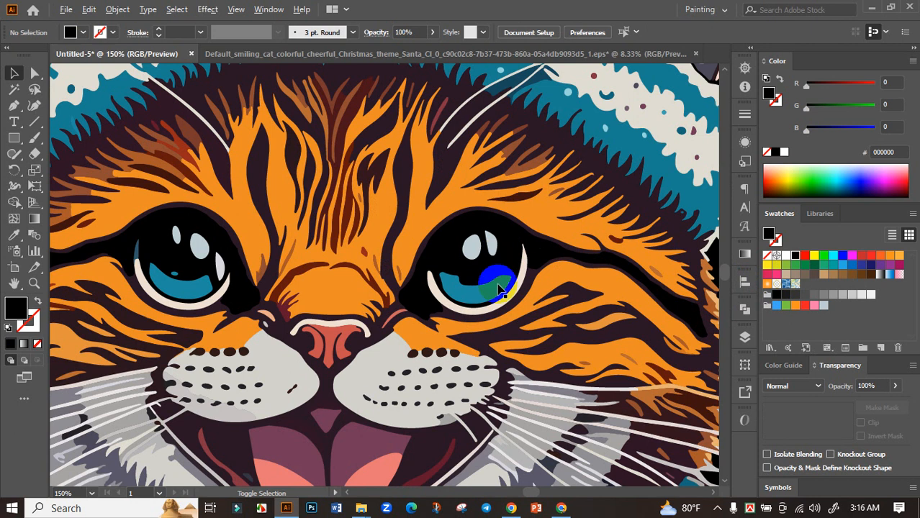
scroll(511, 144, "down", 10)
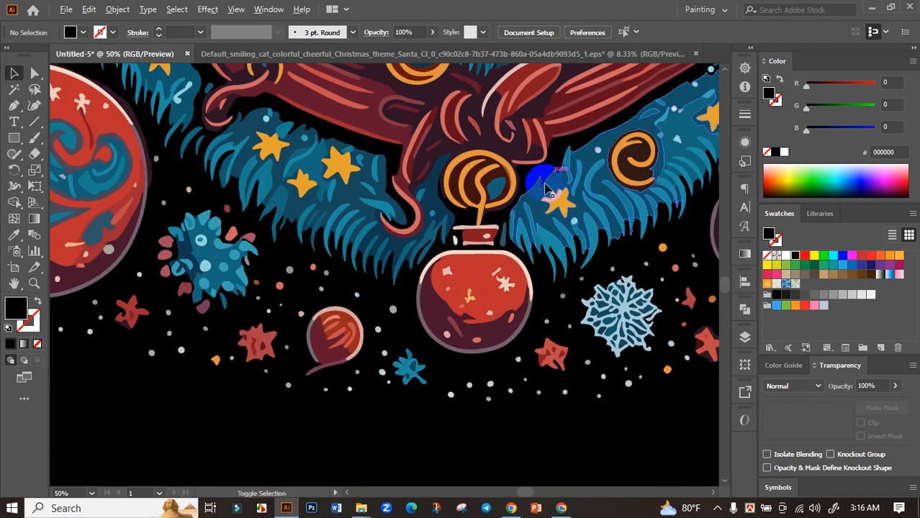
scroll(544, 178, "down", 4)
left_click_drag(612, 219, 509, 406)
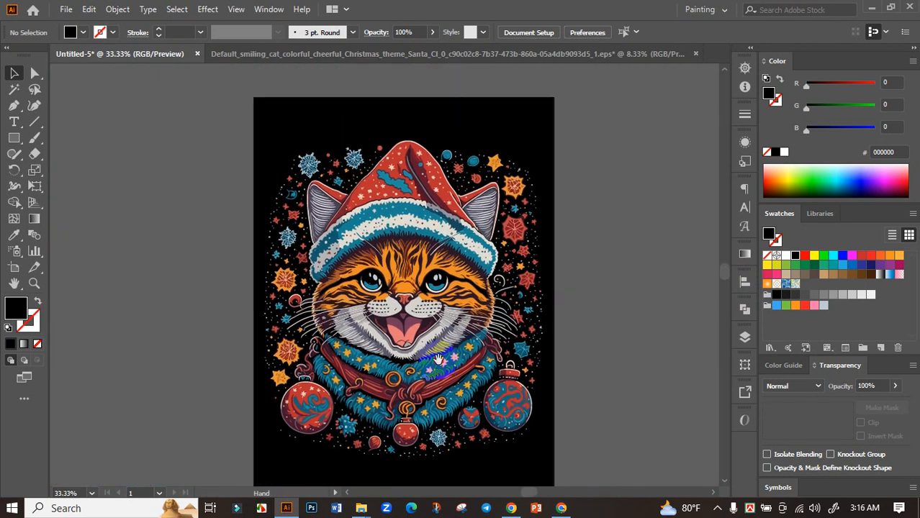
left_click_drag(422, 357, 415, 339)
left_click(582, 367)
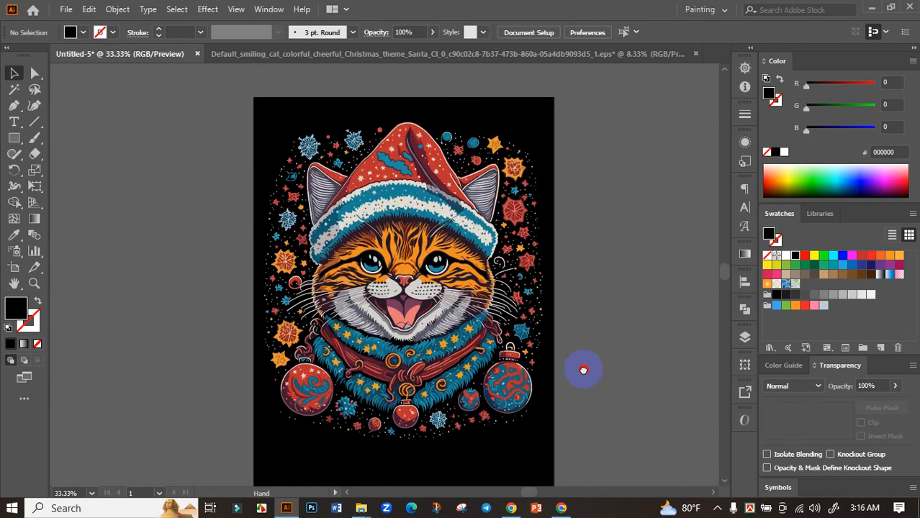
left_click_drag(583, 370, 585, 356)
Step: Recentre the cat artwork horizontally and move it slightly upward on the artboard
key("ctrl+a")
left_click(741, 284)
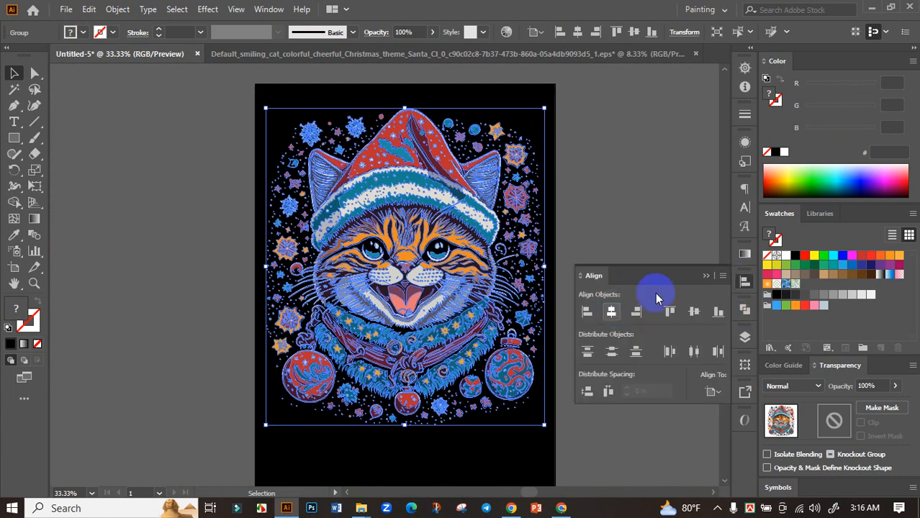
left_click(709, 277)
left_click(612, 314)
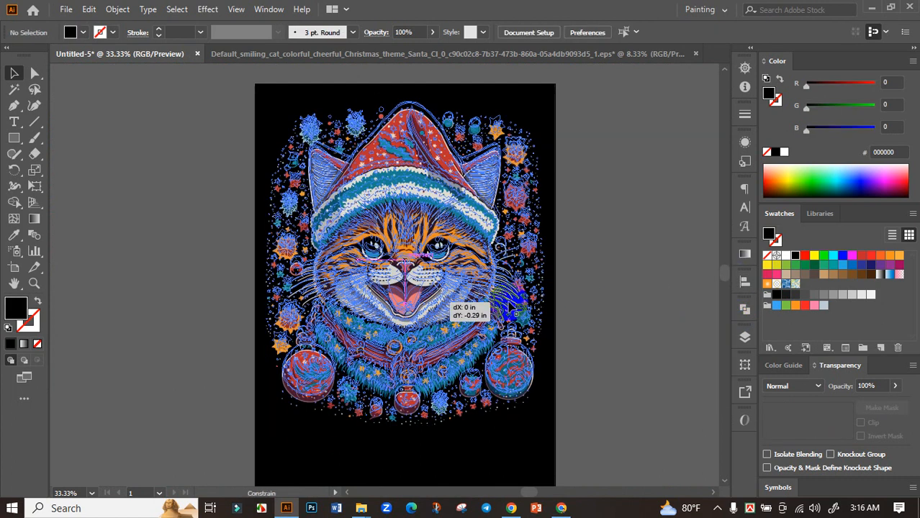
Step: Switch to the ChatGPT slogan list in Chrome and copy the phrase "Meowy Xmas" from slogan 112
left_click(560, 507)
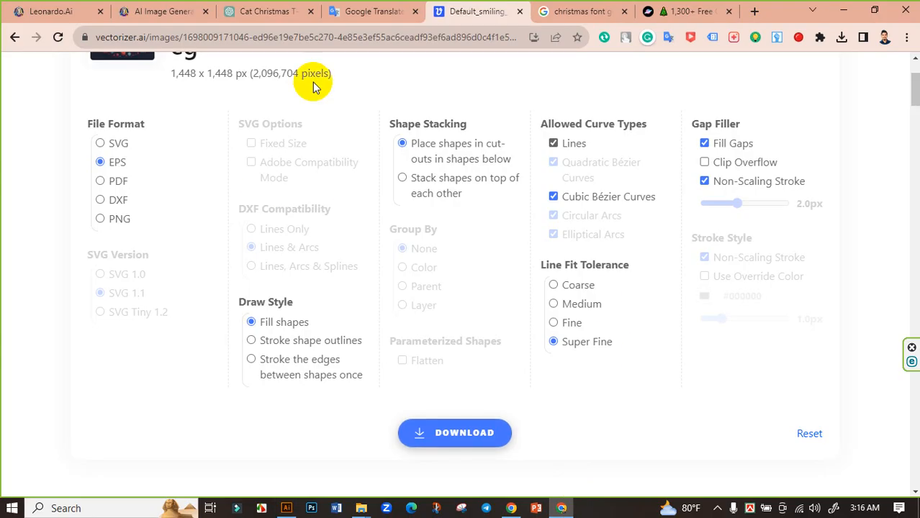
left_click(273, 11)
right_click(371, 252)
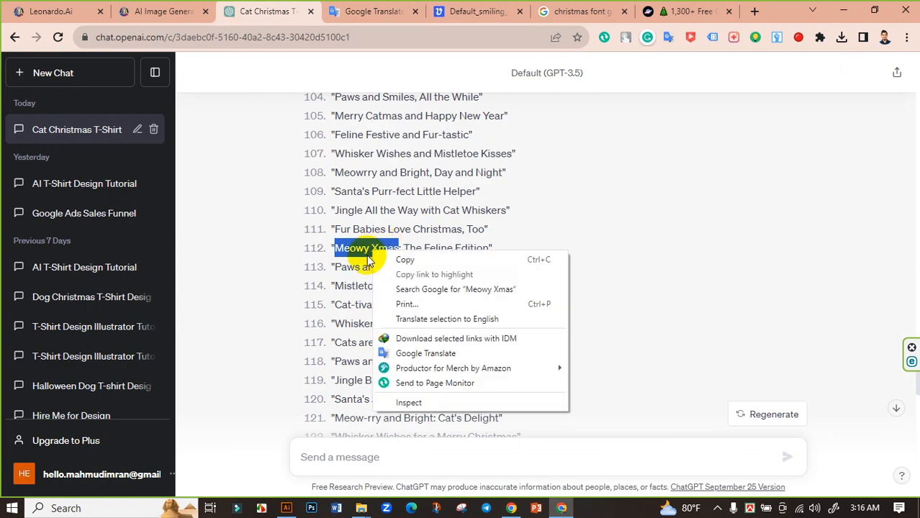
left_click(405, 261)
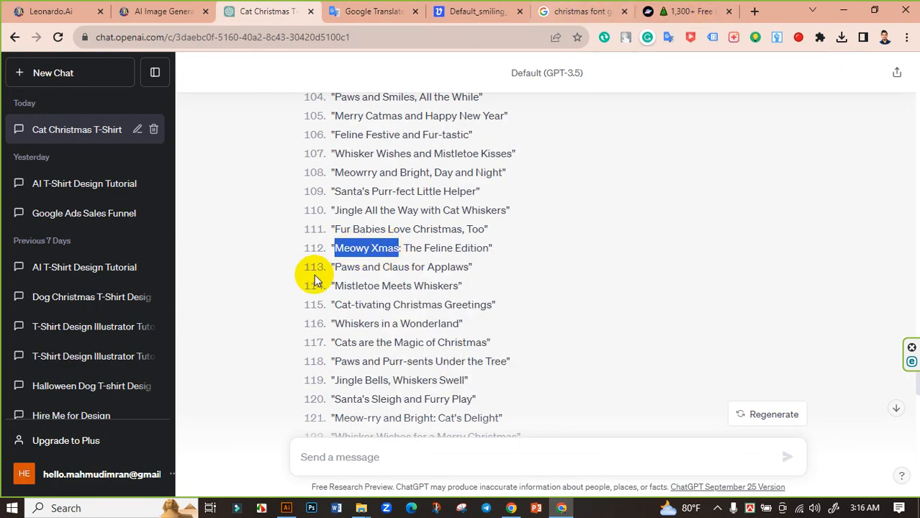
Step: Preview the phrase "Meowy Xmas" in FontSpace's Christmas fonts and compare the styles
left_click(733, 7)
scroll(225, 172, "up", 2)
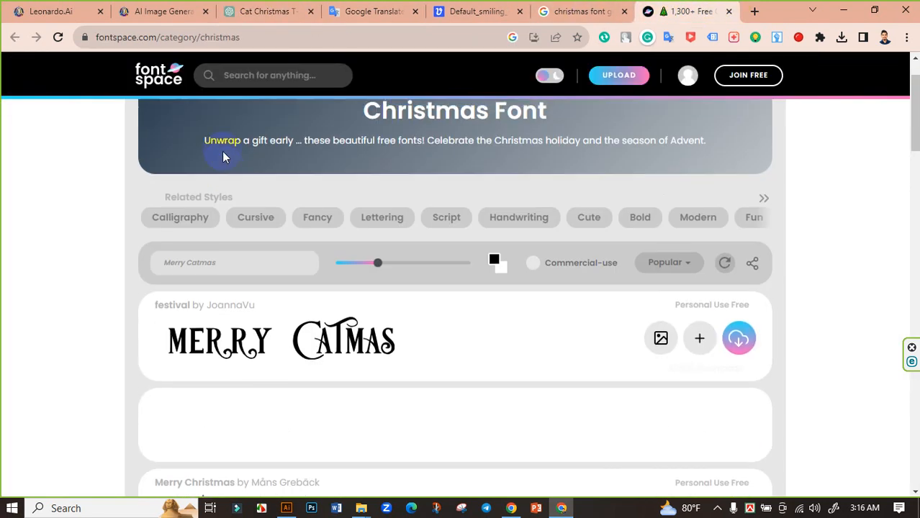
left_click_drag(225, 266, 46, 271)
type("Meowy Xmas")
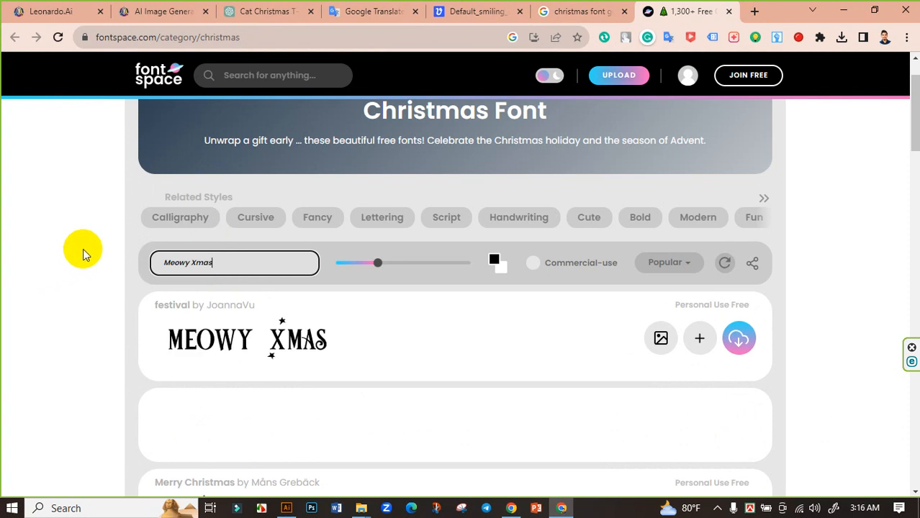
scroll(257, 248, "down", 2)
scroll(312, 242, "down", 1)
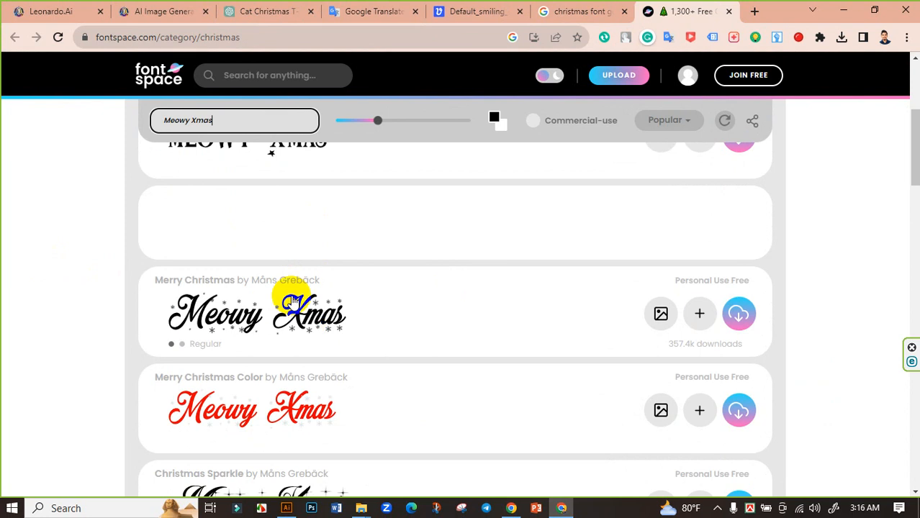
scroll(333, 321, "up", 2)
scroll(324, 432, "down", 2)
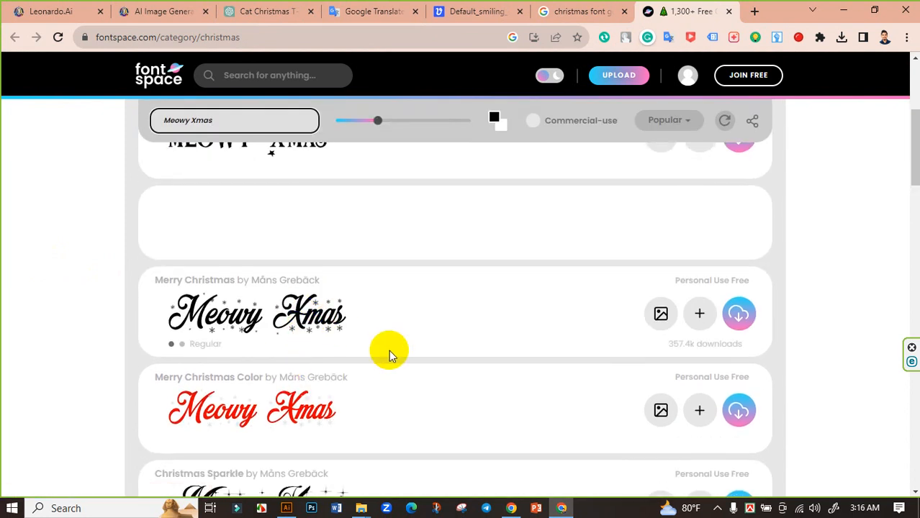
Step: Switch to Illustrator, add the text "Meowy Xmas" beside the artboard and enlarge it to about 138 pt
left_click(287, 509)
left_click_drag(474, 402, 193, 291)
type("Meowy Xmas")
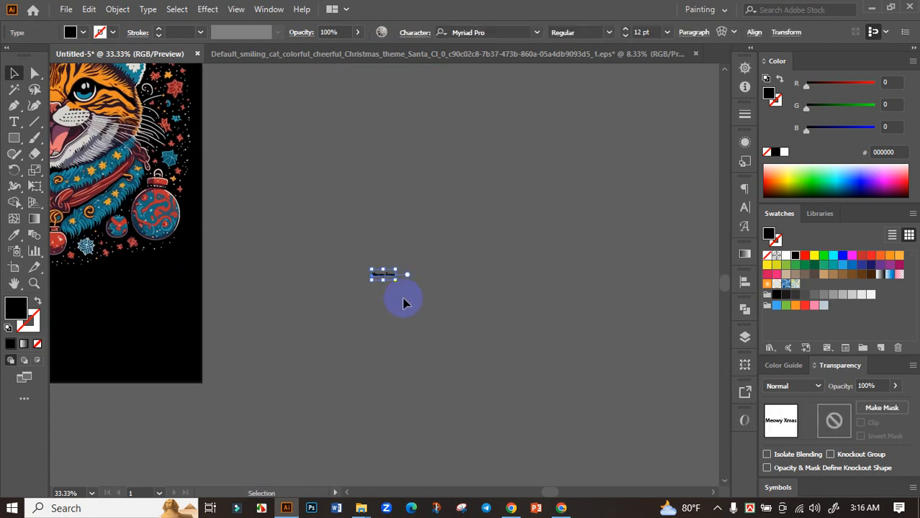
left_click_drag(396, 280, 560, 337)
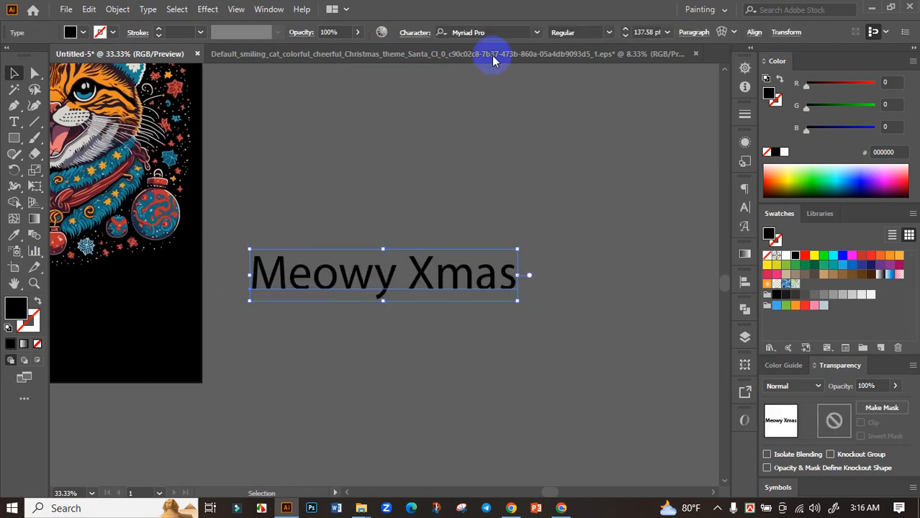
Step: Set the "Meowy Xmas" text's font to Merry Christmas Flake
left_click(492, 32)
type("me")
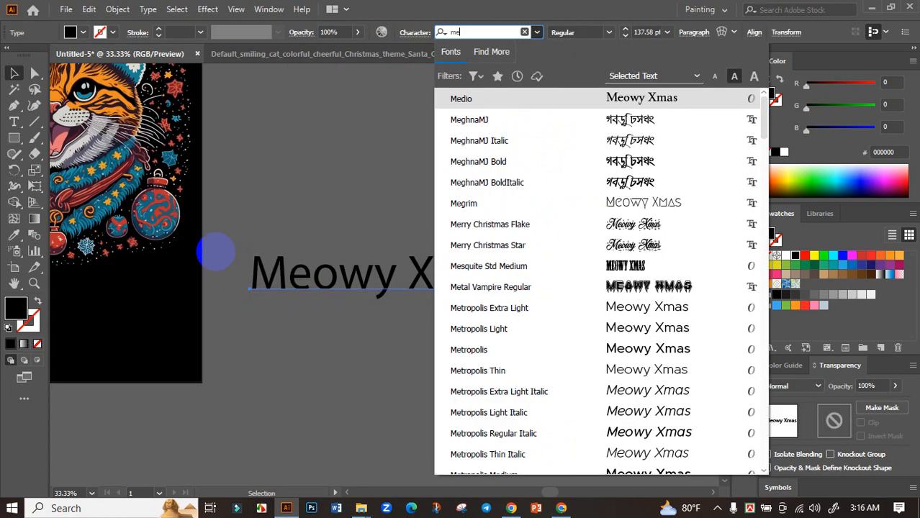
type("r")
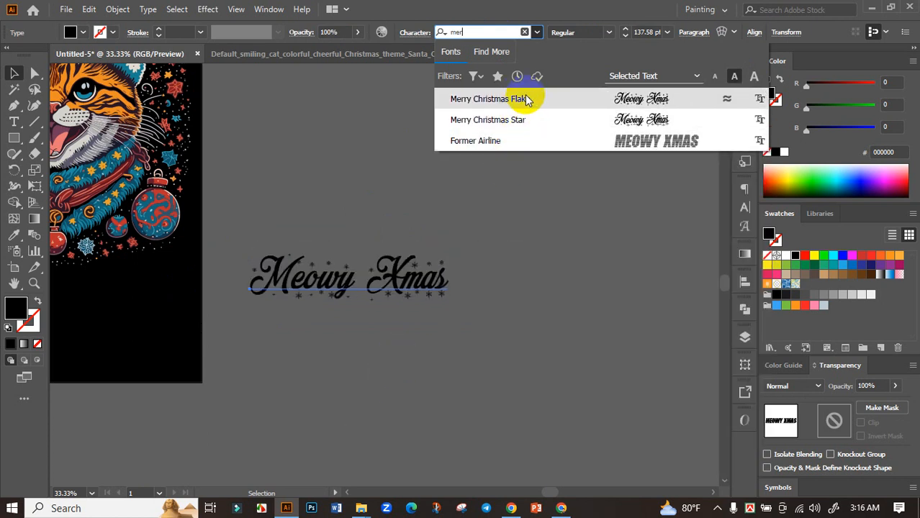
left_click(514, 99)
left_click(479, 320)
Step: Expand the "Meowy Xmas" text into shapes with Object and Fill enabled
scroll(484, 316, "down", 1)
left_click_drag(428, 312, 585, 253)
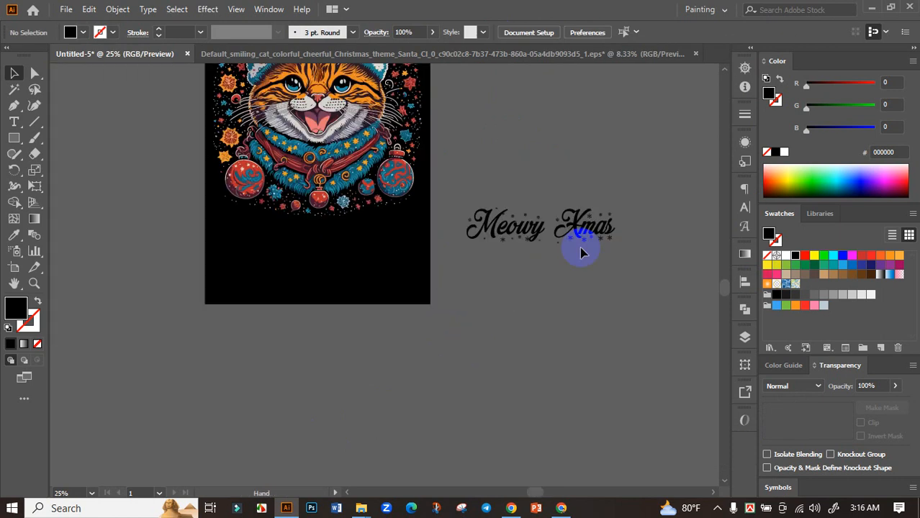
left_click(587, 224)
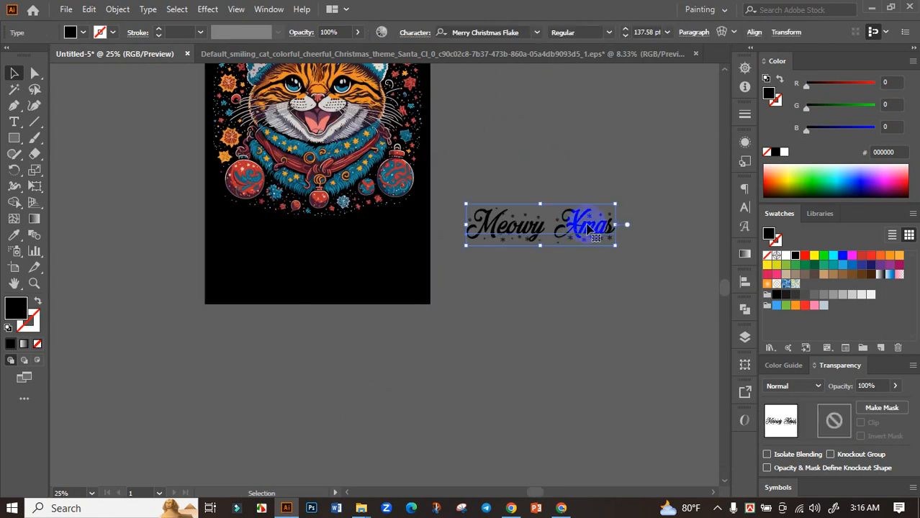
left_click(117, 9)
left_click(203, 166)
left_click(352, 325)
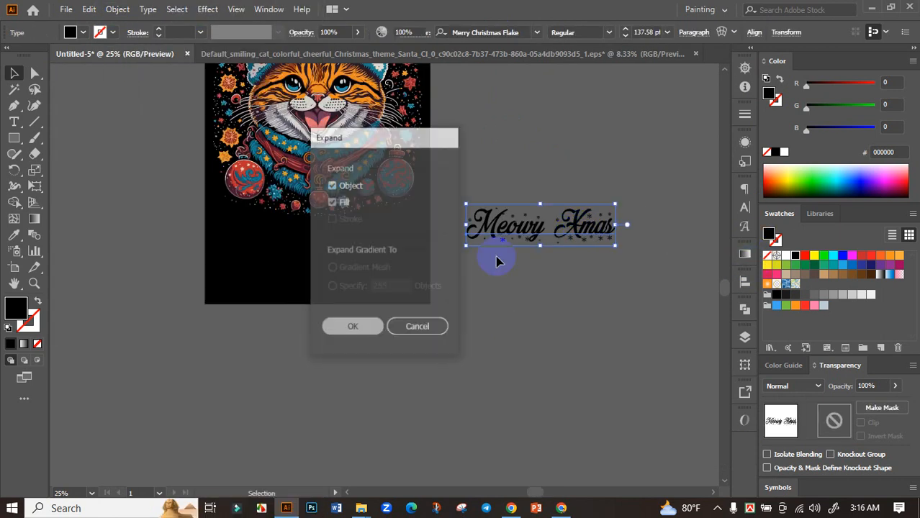
Step: Fill the lettering white, place it on the artboard below the cat and enlarge it to nearly the artboard's width
left_click_drag(581, 229, 349, 243)
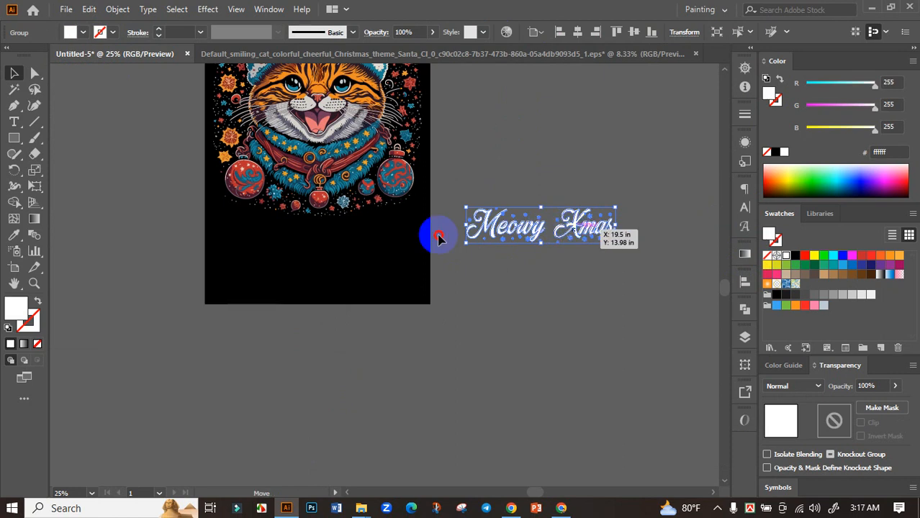
scroll(349, 244, "up", 2)
left_click_drag(426, 239, 471, 239)
left_click_drag(403, 249, 395, 215)
scroll(407, 232, "down", 1)
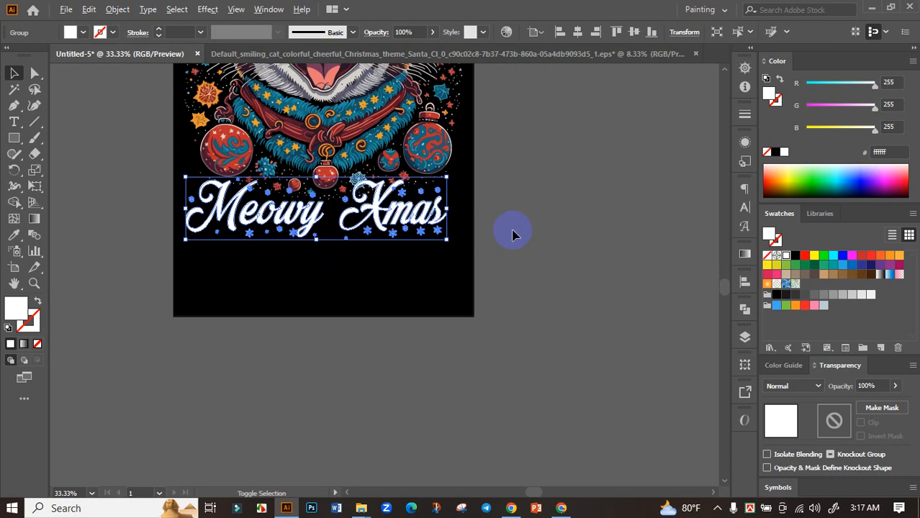
scroll(513, 229, "down", 2)
left_click(526, 229)
Step: Align the "Meowy Xmas" lettering to the horizontal centre of the artboard
key("space")
left_click_drag(477, 251, 417, 294)
scroll(403, 254, "up", 2)
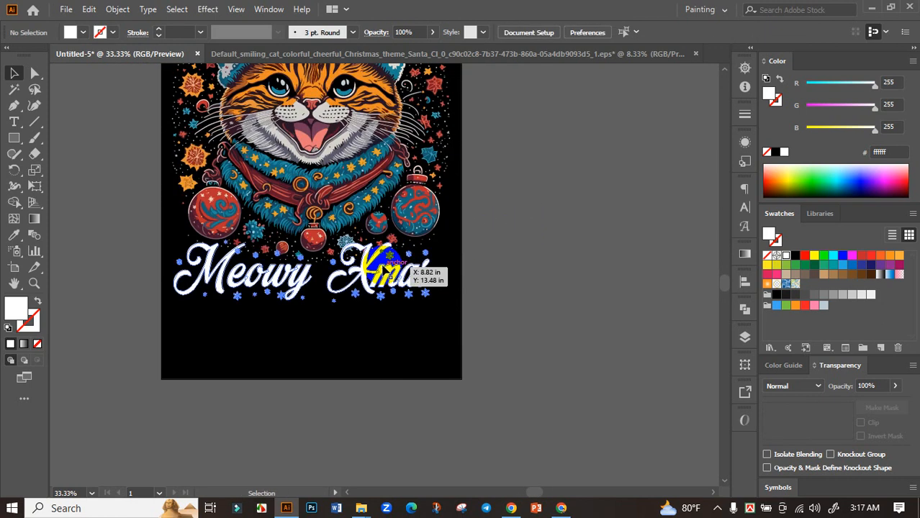
left_click(389, 265)
left_click(745, 282)
left_click(611, 312)
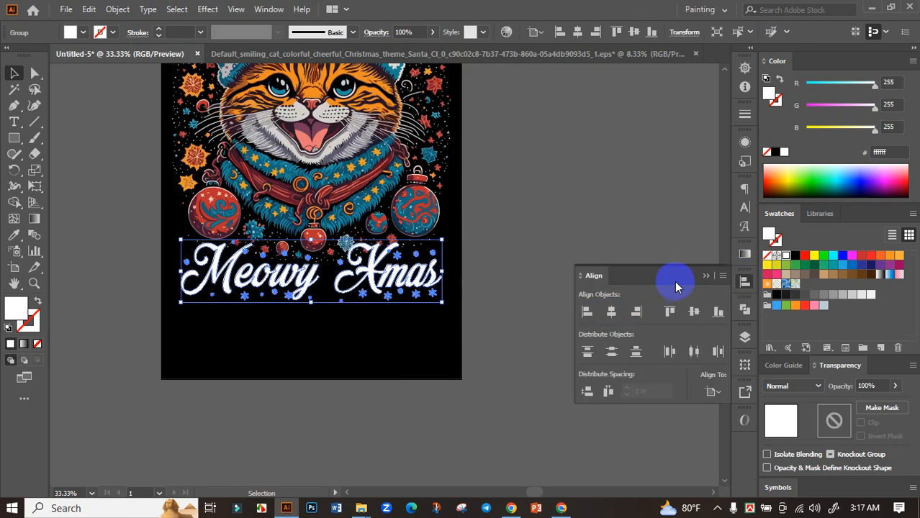
left_click(707, 276)
left_click(591, 293)
Step: Try an Offset Path of 0.1389 in with Miter joins and miter limit 4 on the lettering, and undo it
key("space")
left_click_drag(535, 289, 622, 304)
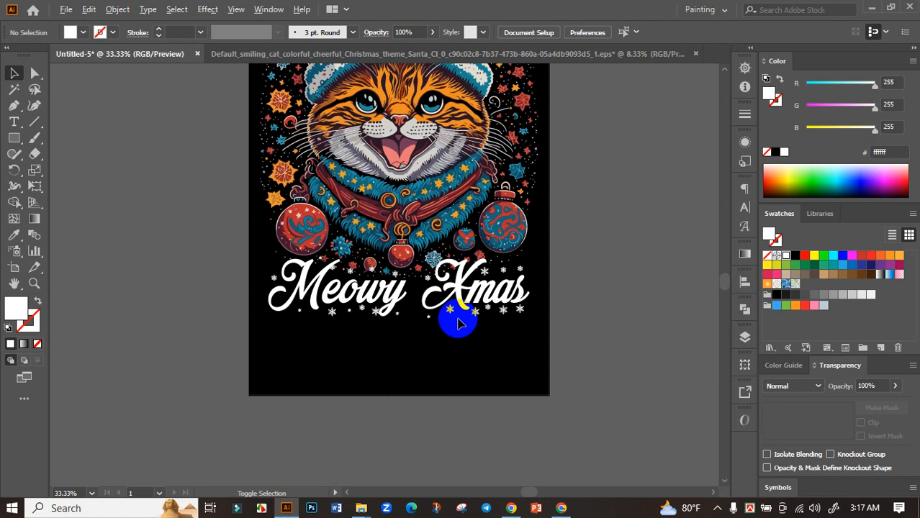
scroll(458, 320, "down", 1)
scroll(457, 321, "up", 2)
left_click(466, 260)
left_click_drag(466, 258, 457, 354)
scroll(443, 325, "down", 1)
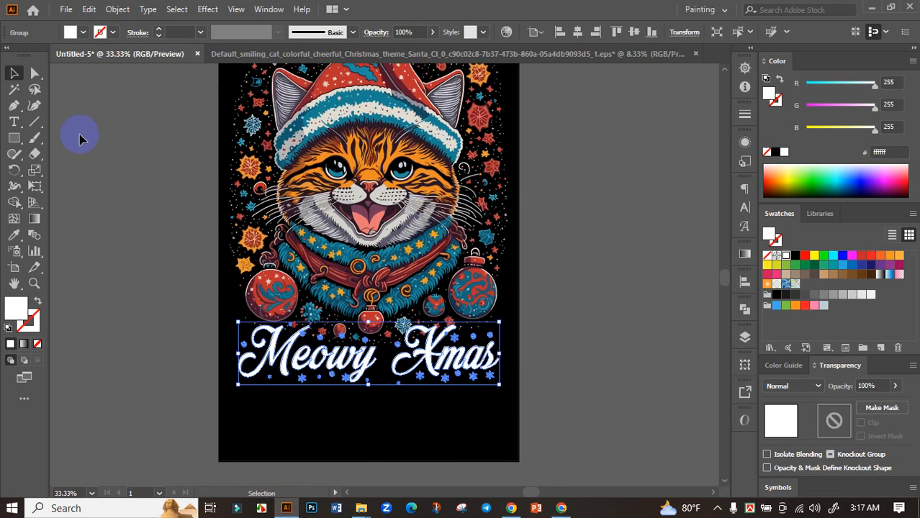
left_click(89, 10)
mouse_move(110, 13)
mouse_move(219, 329)
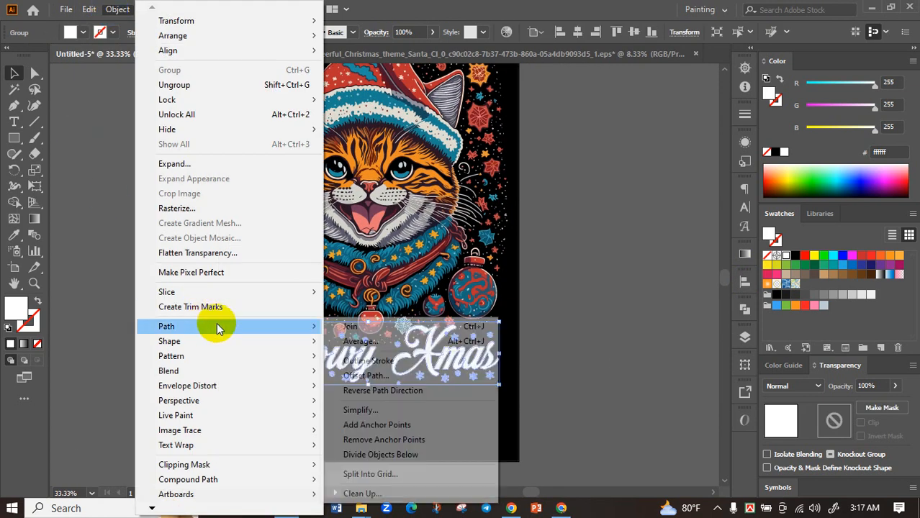
left_click(367, 375)
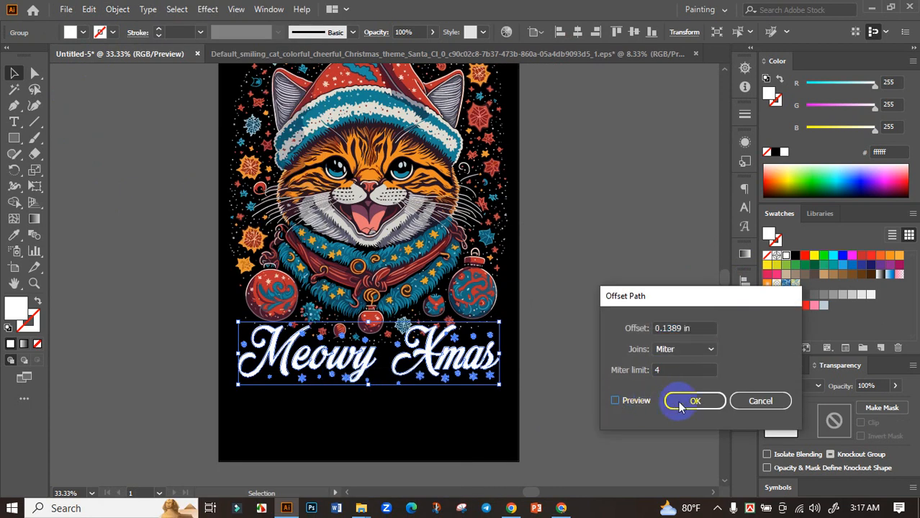
left_click(681, 405)
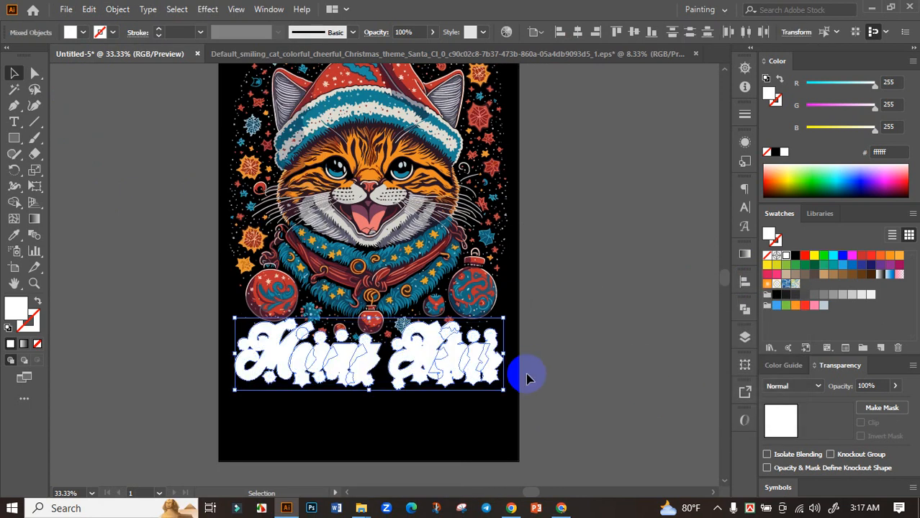
left_click(520, 435)
key("ctrl+z")
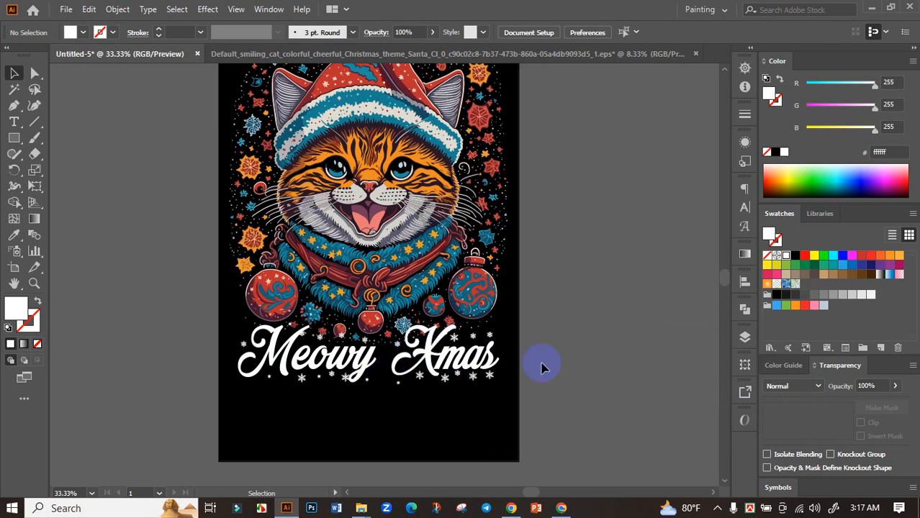
Step: Add an opacity mask with Clip disabled to the cat artwork and start editing the mask
left_click(393, 233)
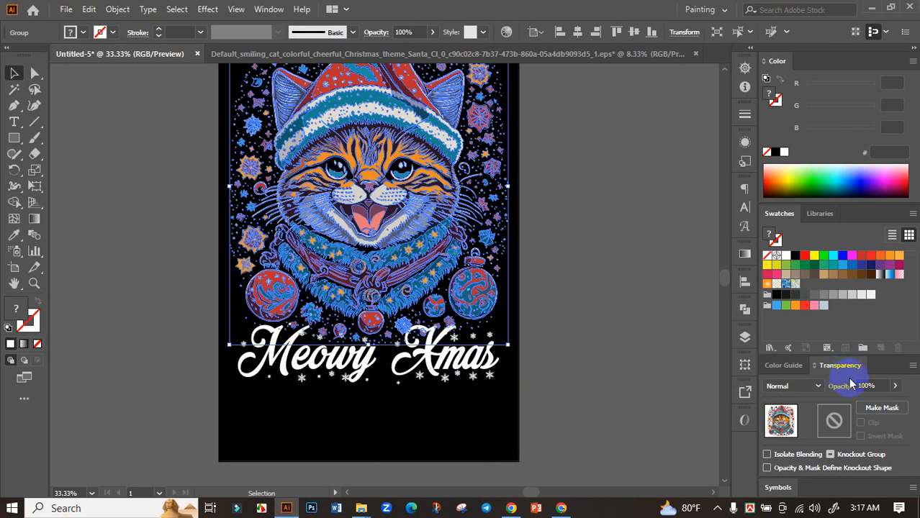
left_click(878, 409)
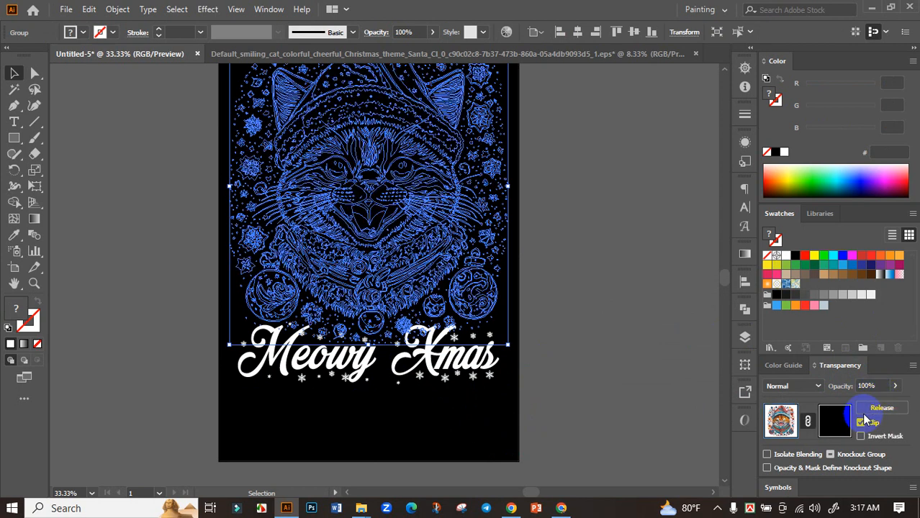
left_click(860, 424)
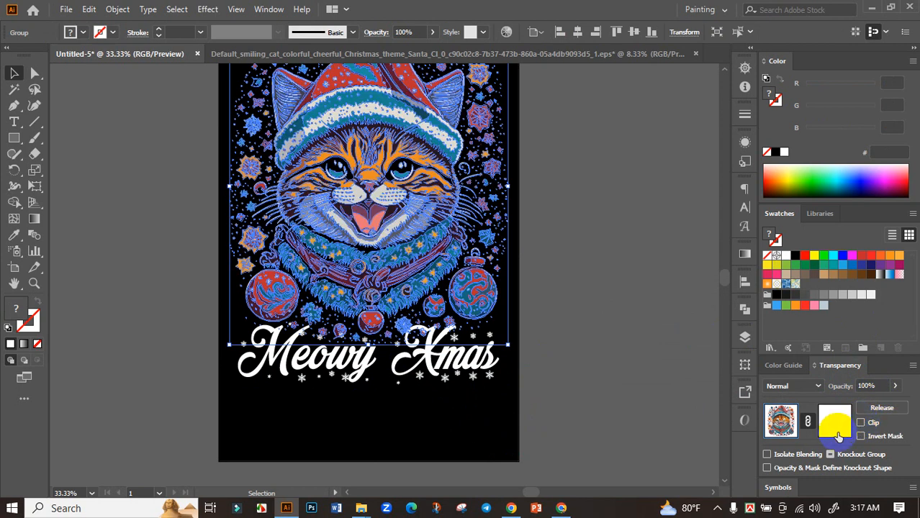
left_click(839, 427)
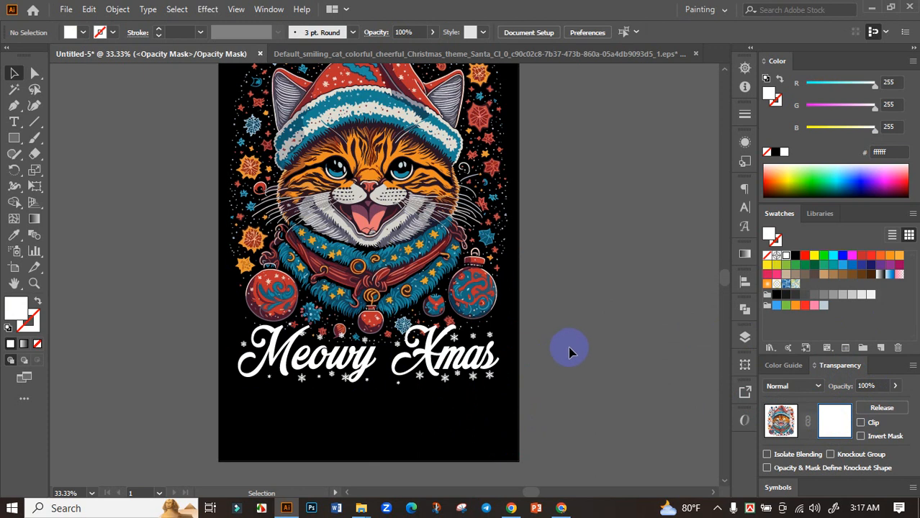
Step: Paste the offset lettering in place inside the mask, fill it black and return to editing the artwork
key("ctrl+f")
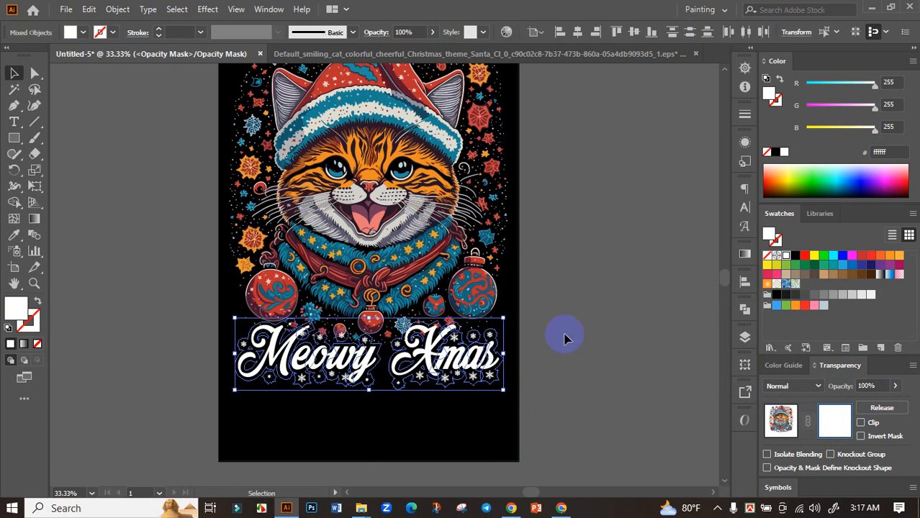
left_click(776, 154)
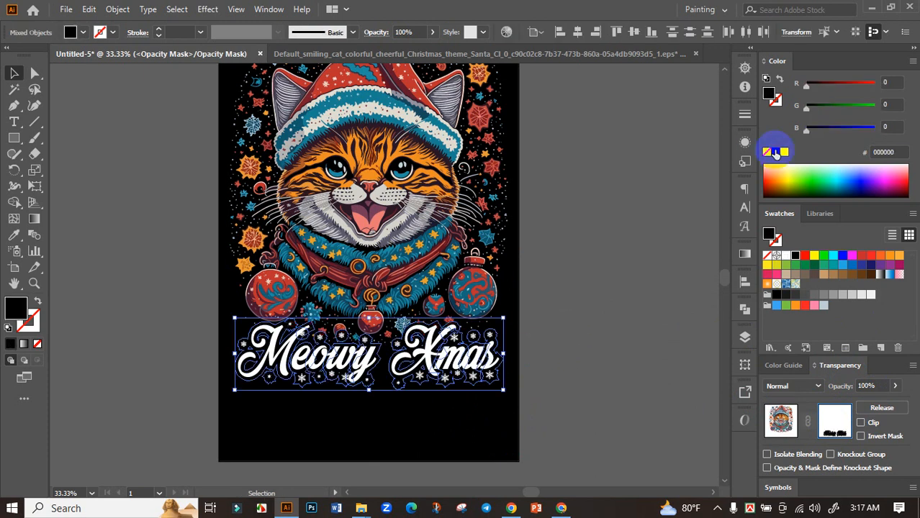
left_click(121, 119)
scroll(175, 230, "down", 1)
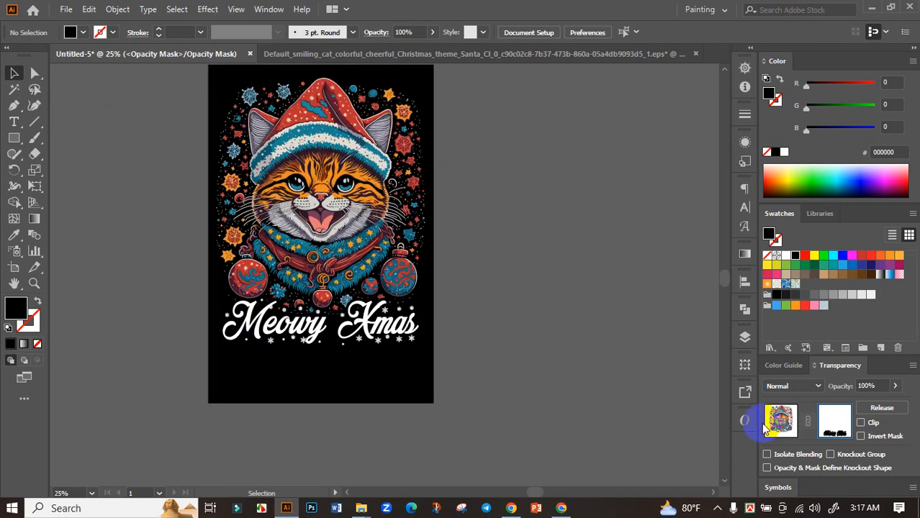
left_click(777, 420)
left_click(531, 293)
left_click_drag(475, 269, 562, 291)
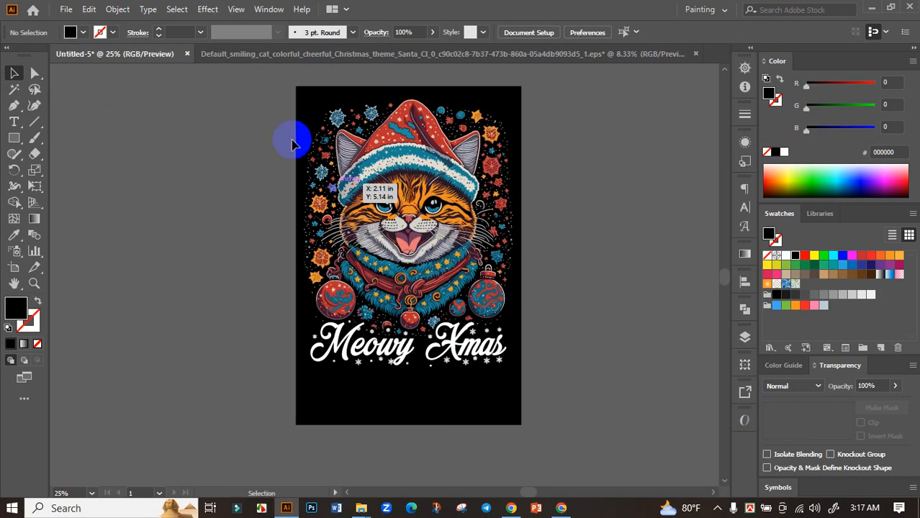
Step: Move the cat and lettering off the black background to inspect the masked outline, and restore their position
left_click_drag(405, 232, 162, 232)
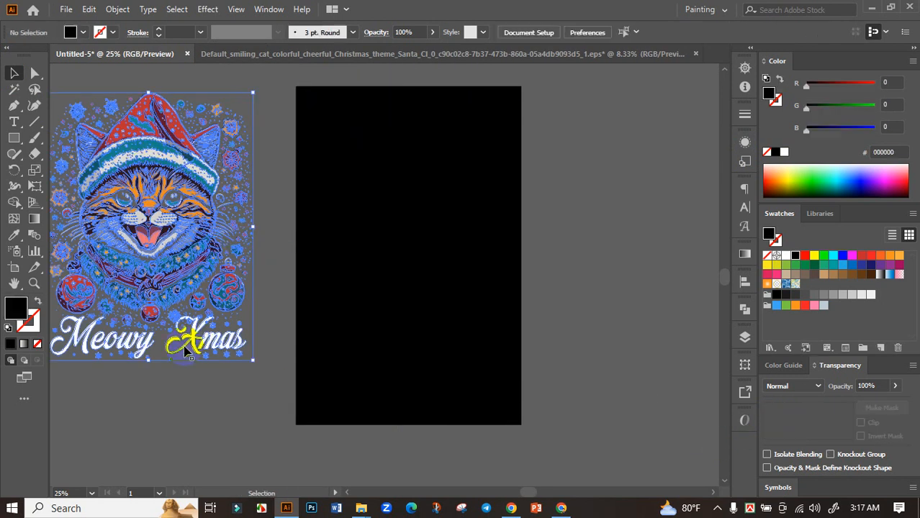
scroll(184, 350, "up", 4)
left_click_drag(300, 321, 528, 323)
scroll(491, 328, "down", 2)
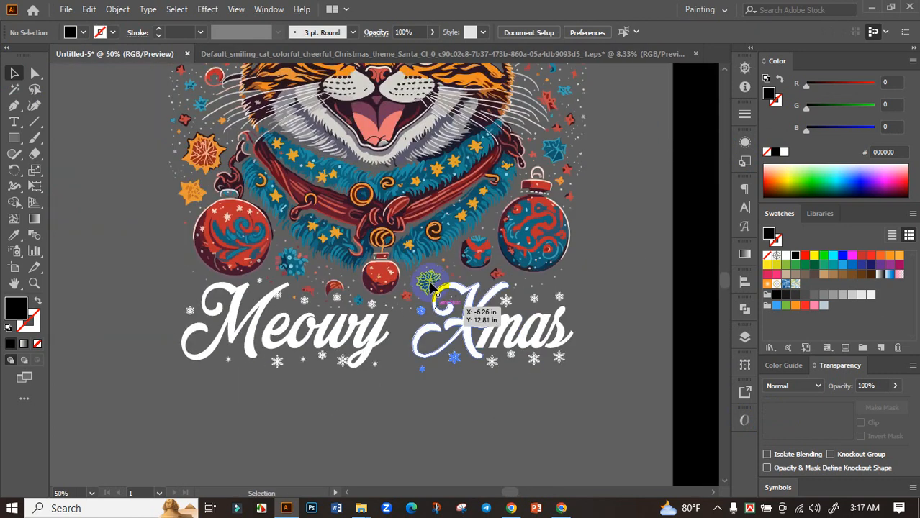
scroll(436, 306, "down", 3)
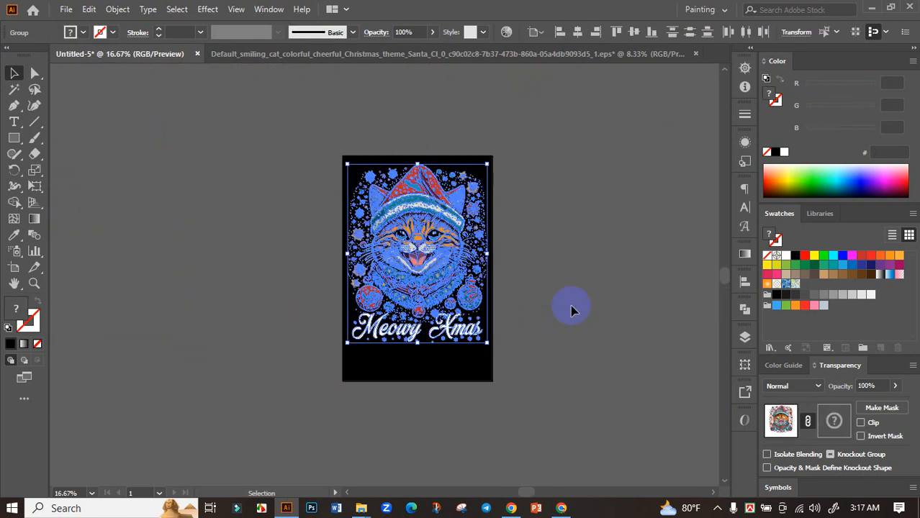
left_click(539, 304)
Step: Group the cat with the lettering and centre the group horizontally and vertically on the artboard
scroll(476, 325, "up", 1)
left_click_drag(493, 331, 461, 340)
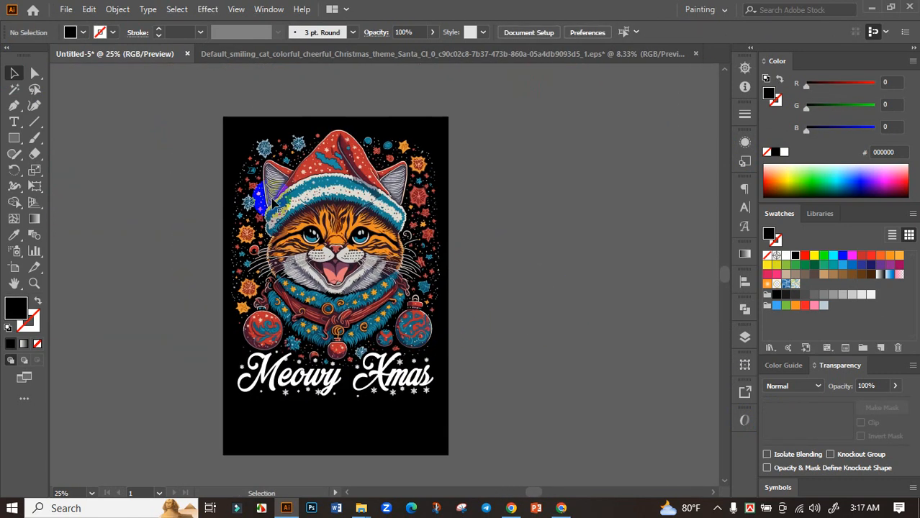
left_click_drag(226, 119, 517, 439)
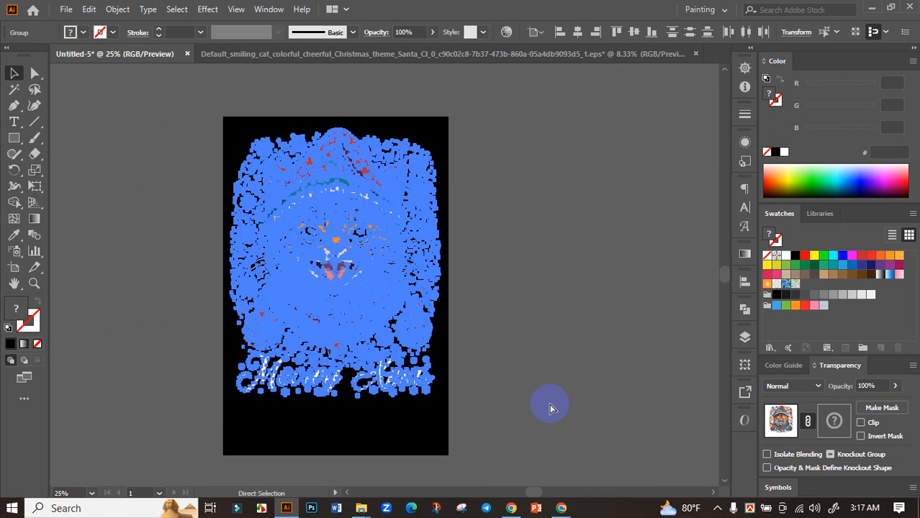
left_click(745, 282)
left_click(624, 314)
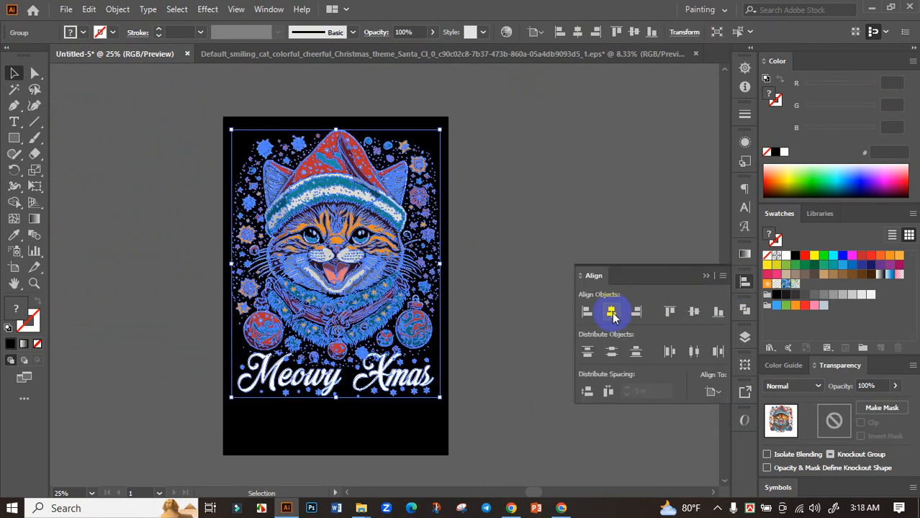
left_click(694, 311)
left_click(602, 310)
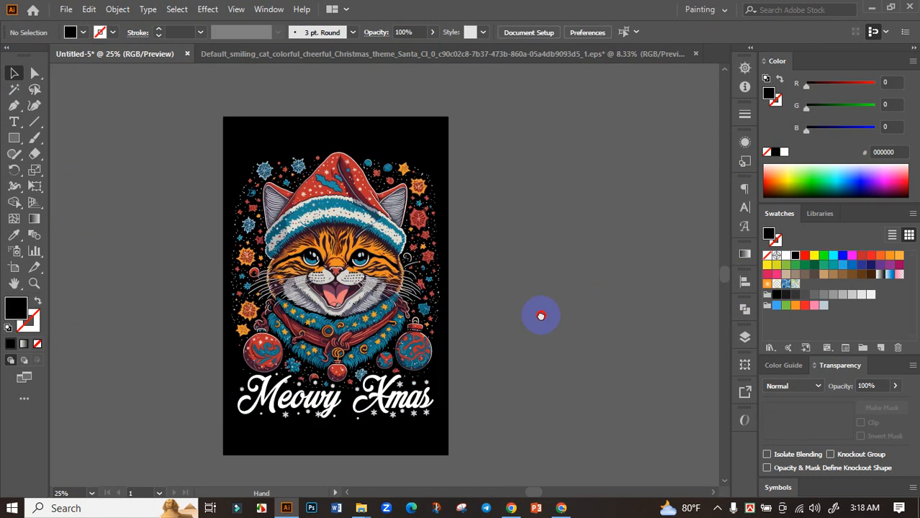
Step: Enlarge the grouped cat and lettering slightly about its centre on the artboard
left_click_drag(540, 315, 597, 315)
left_click(506, 286)
left_click_drag(506, 286, 509, 287)
left_click(569, 298)
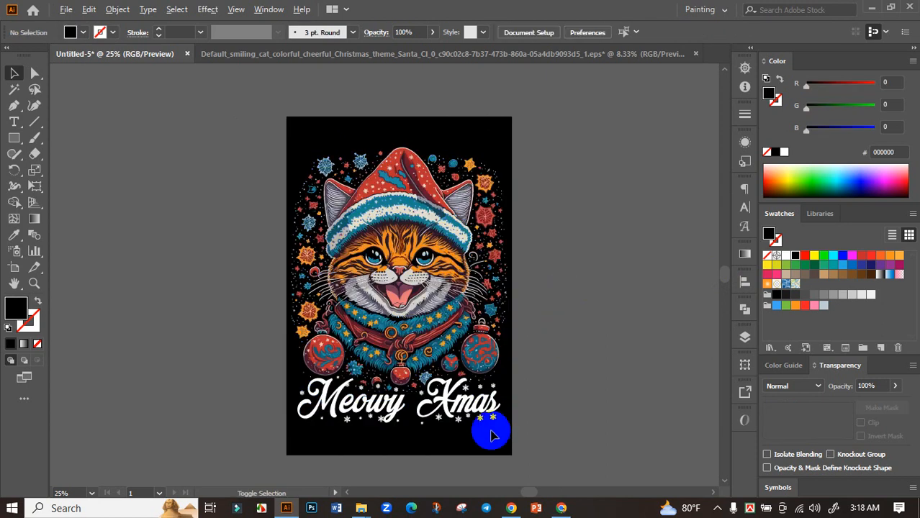
scroll(487, 427, "up", 2)
scroll(494, 397, "down", 1)
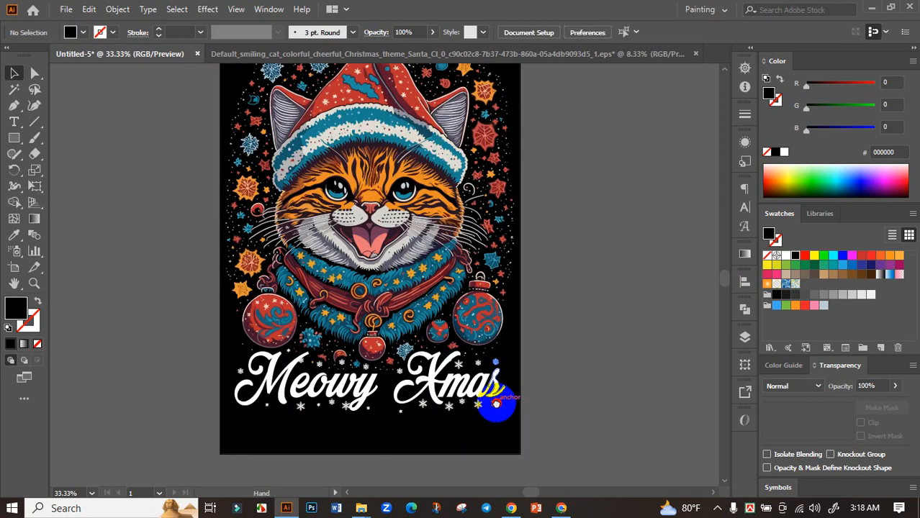
Step: Isolate the group and recolour the "Meowy Xmas" lettering with the off-white dfdcd1 sampled from the hat's striped band
left_click(468, 424)
key("Delete")
left_click(466, 408)
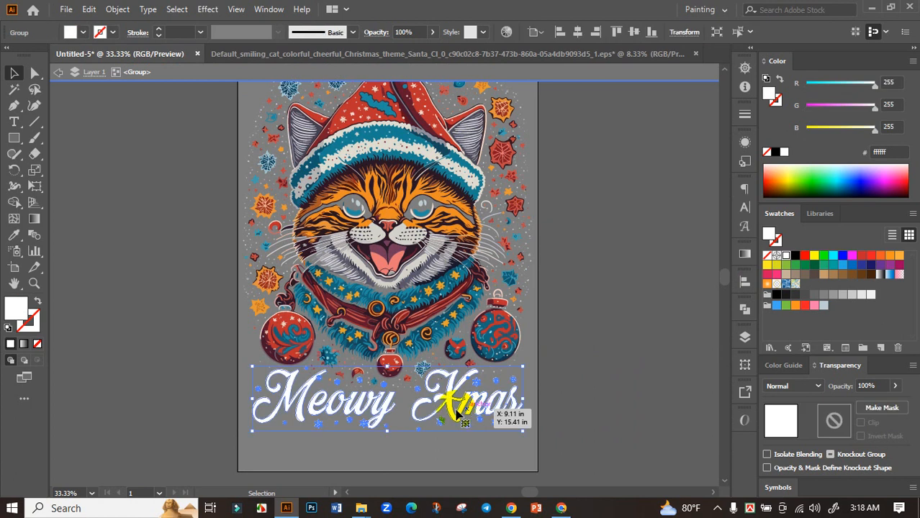
left_click(10, 238)
scroll(430, 128, "up", 4)
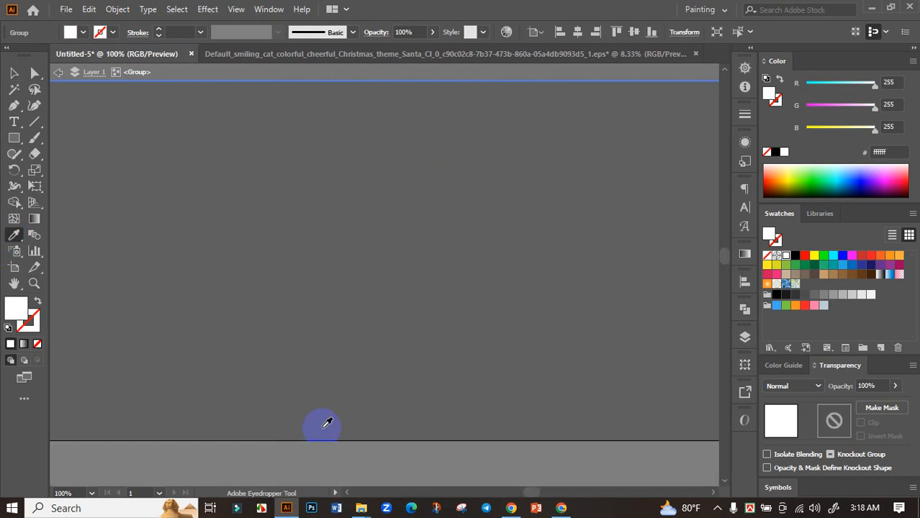
left_click_drag(341, 428, 335, 97)
left_click_drag(455, 398, 456, 279)
left_click(329, 322)
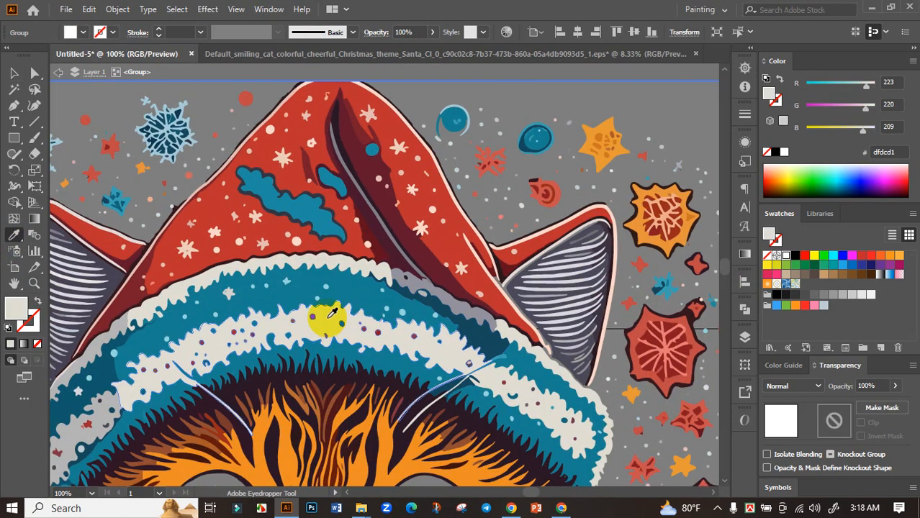
scroll(412, 304, "down", 4)
left_click(14, 75)
double_click(155, 209)
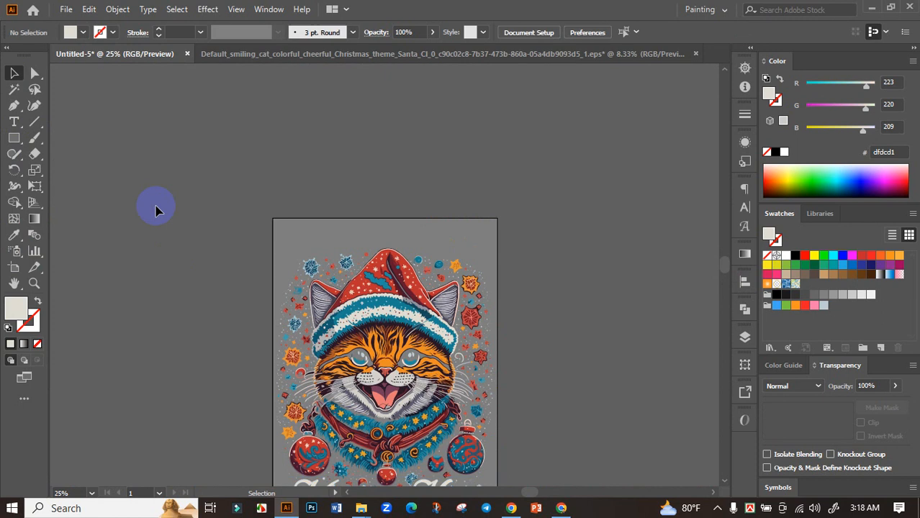
Step: Realign the whole cat-and-lettering group to the vertical centre of the artboard
scroll(156, 237, "down", 1)
scroll(156, 237, "down", 1)
left_click_drag(472, 347, 534, 292)
left_click_drag(427, 304, 468, 337)
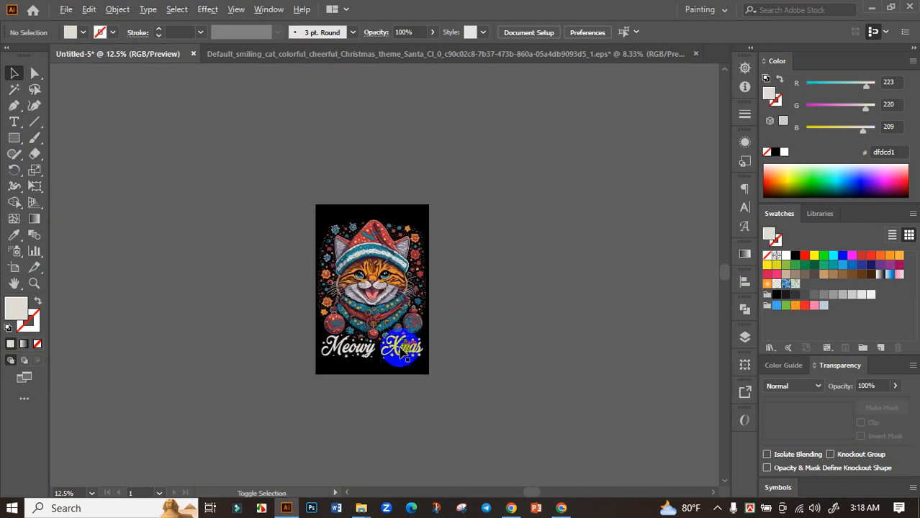
scroll(399, 349, "up", 2)
left_click(363, 273)
left_click(745, 281)
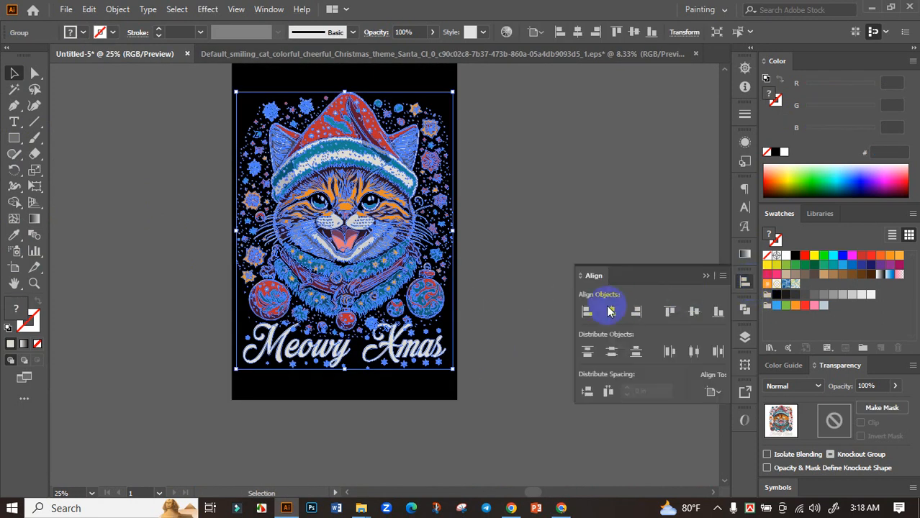
left_click(693, 314)
left_click(706, 277)
left_click(608, 284)
left_click_drag(547, 275, 566, 308)
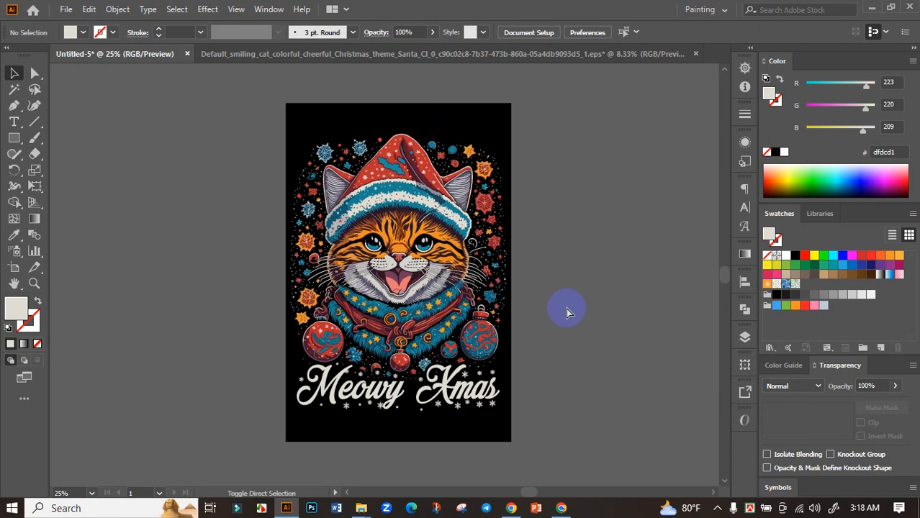
Step: Save the design in the Christmas Design folder as "Meowy Xmas" in Adobe Illustrator format, version Illustrator 2020
key("ctrl+s")
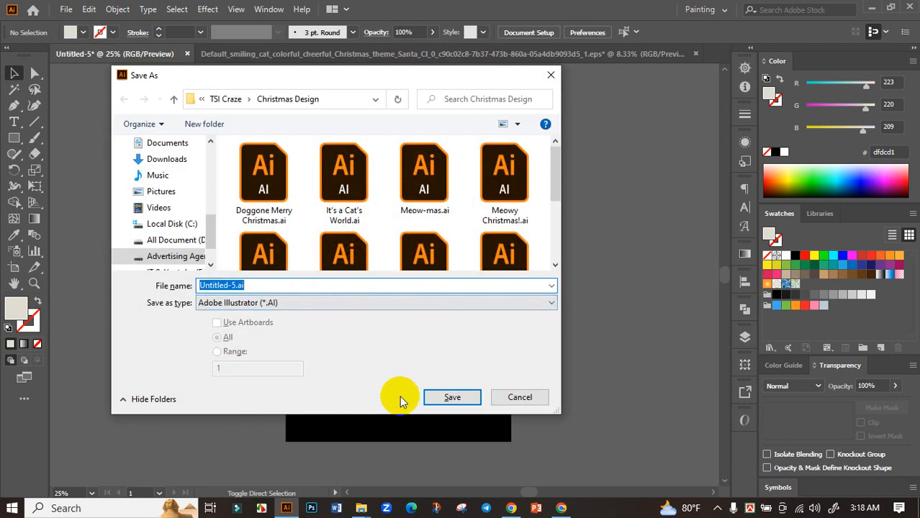
key("super+v")
left_click(288, 124)
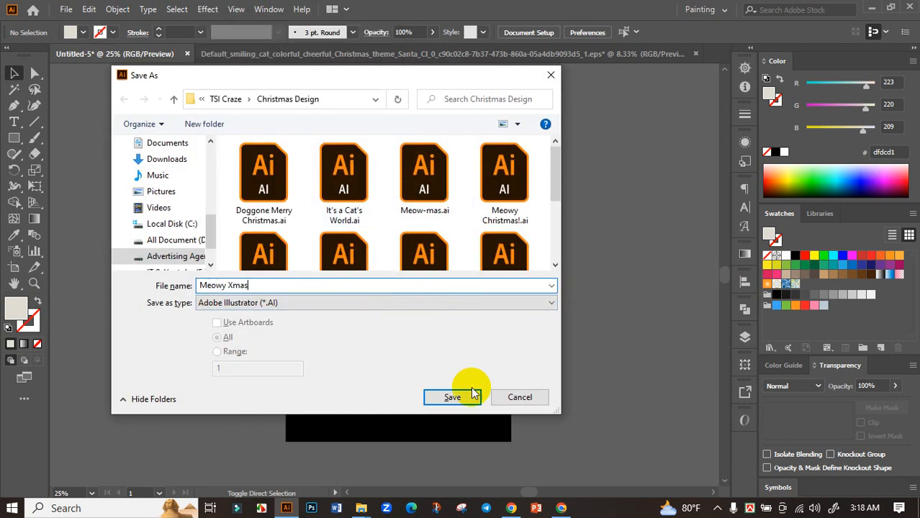
left_click(469, 401)
left_click(217, 423)
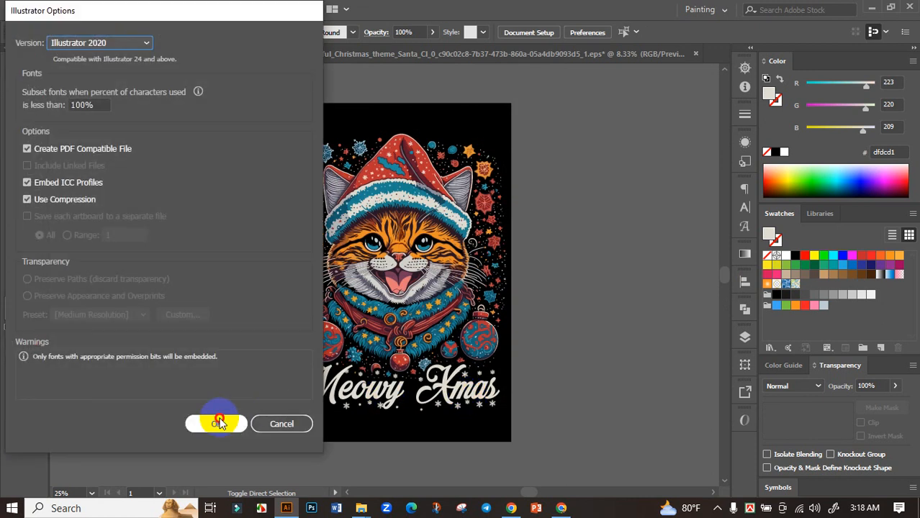
left_click_drag(257, 335, 269, 317)
scroll(454, 296, "up", 2)
left_click_drag(575, 309, 605, 327)
scroll(588, 337, "down", 1)
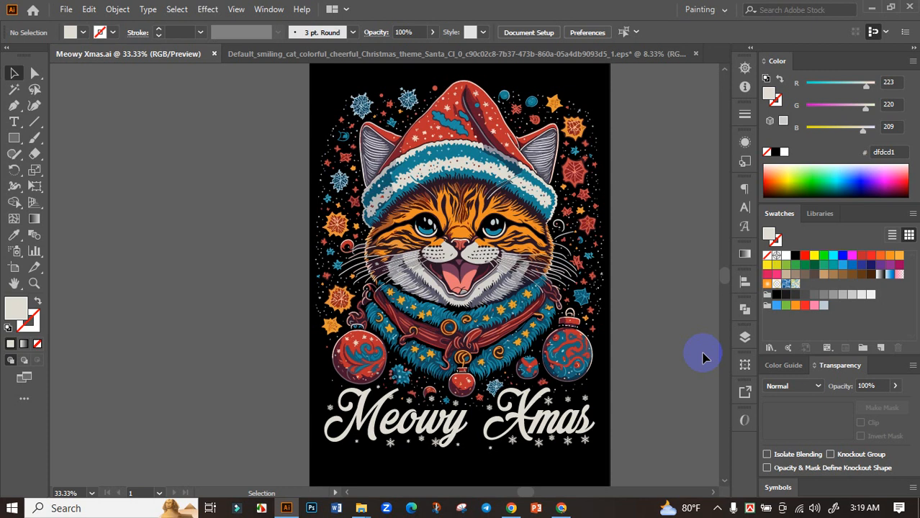
key("a")
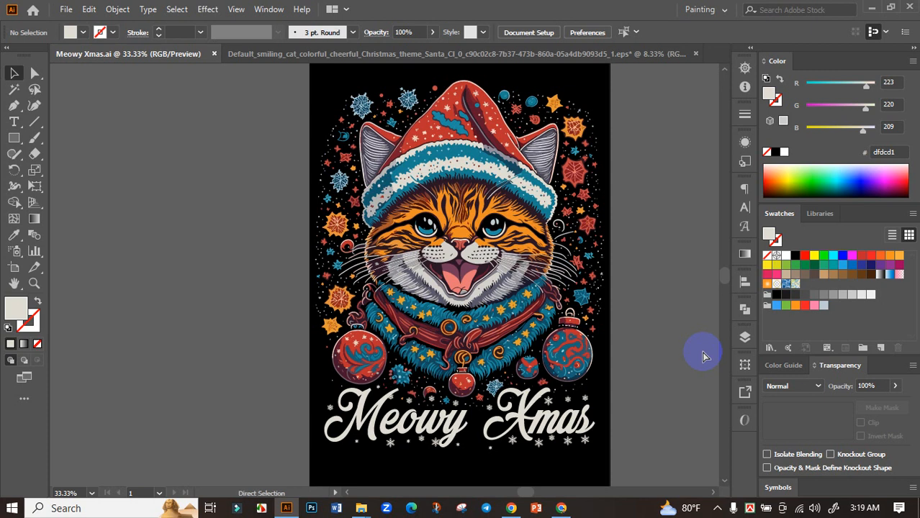